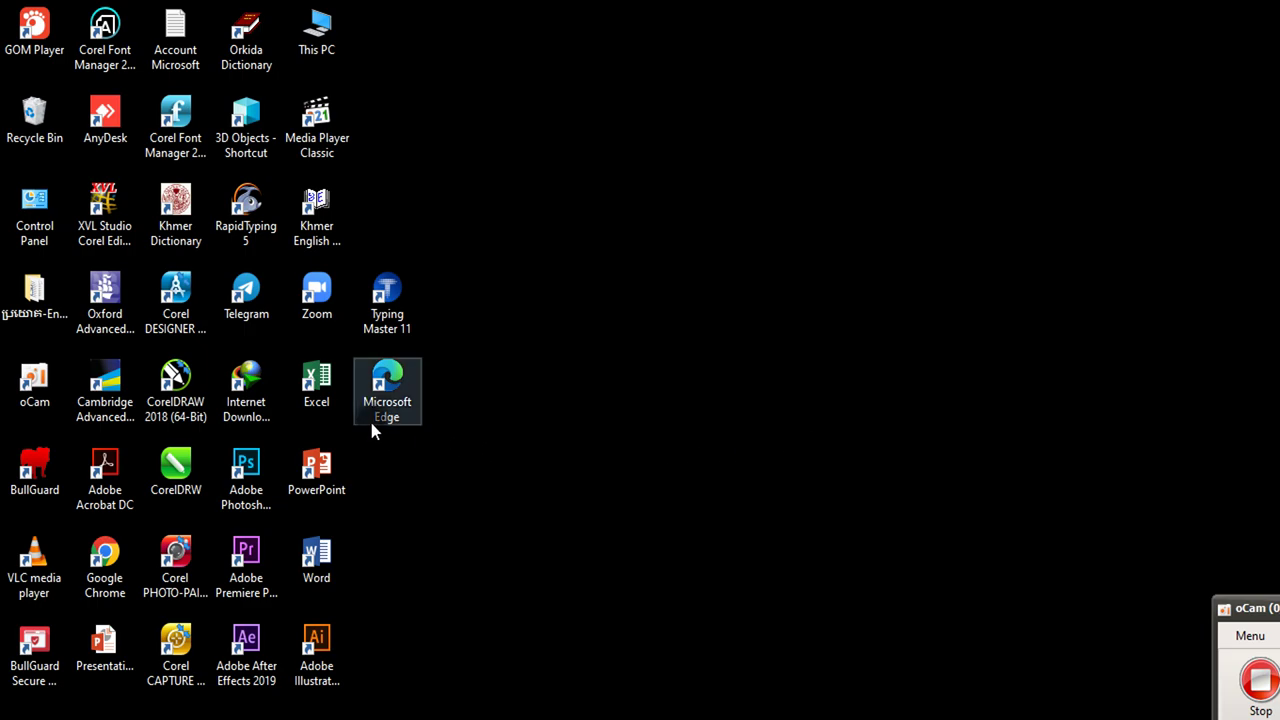
Launch Excel from the desktop and bring the open Book1 workbook to the front
double_click(317, 392)
mouse_move(437, 715)
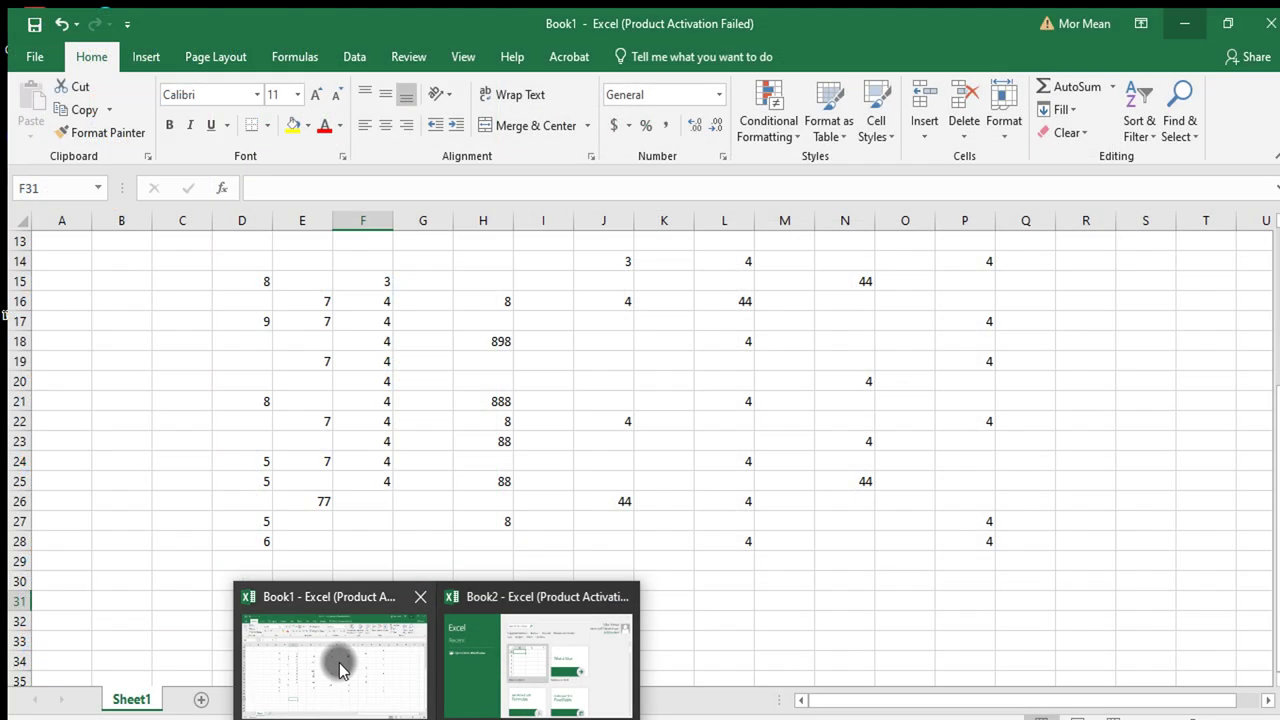
left_click(343, 665)
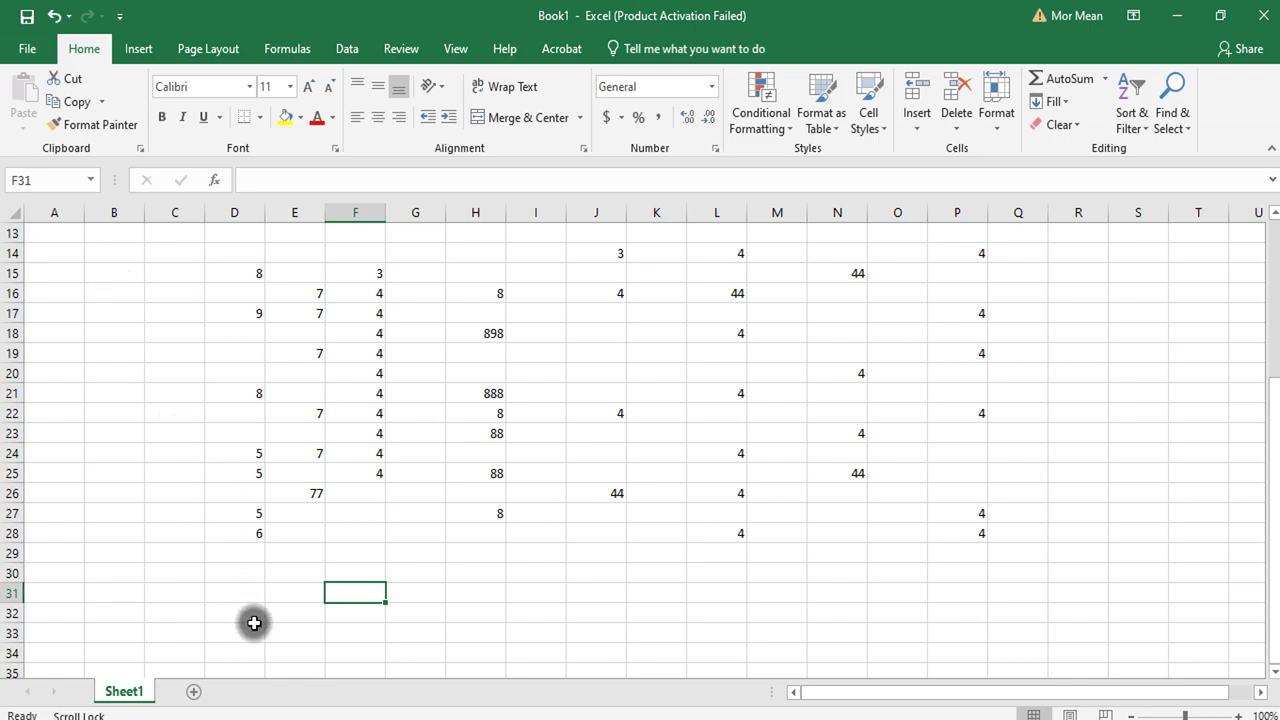
Enter a COUNT formula in cell D29 that counts the numbers in D15:D28
left_click(251, 554)
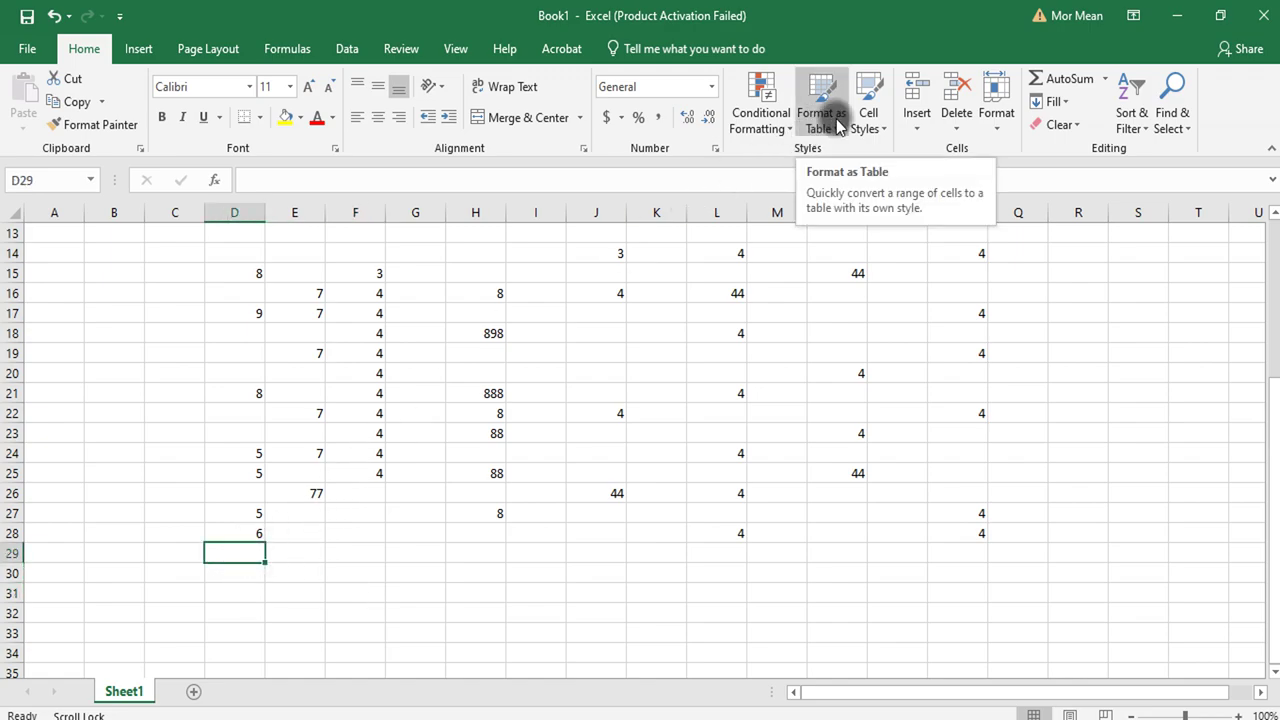
type("=")
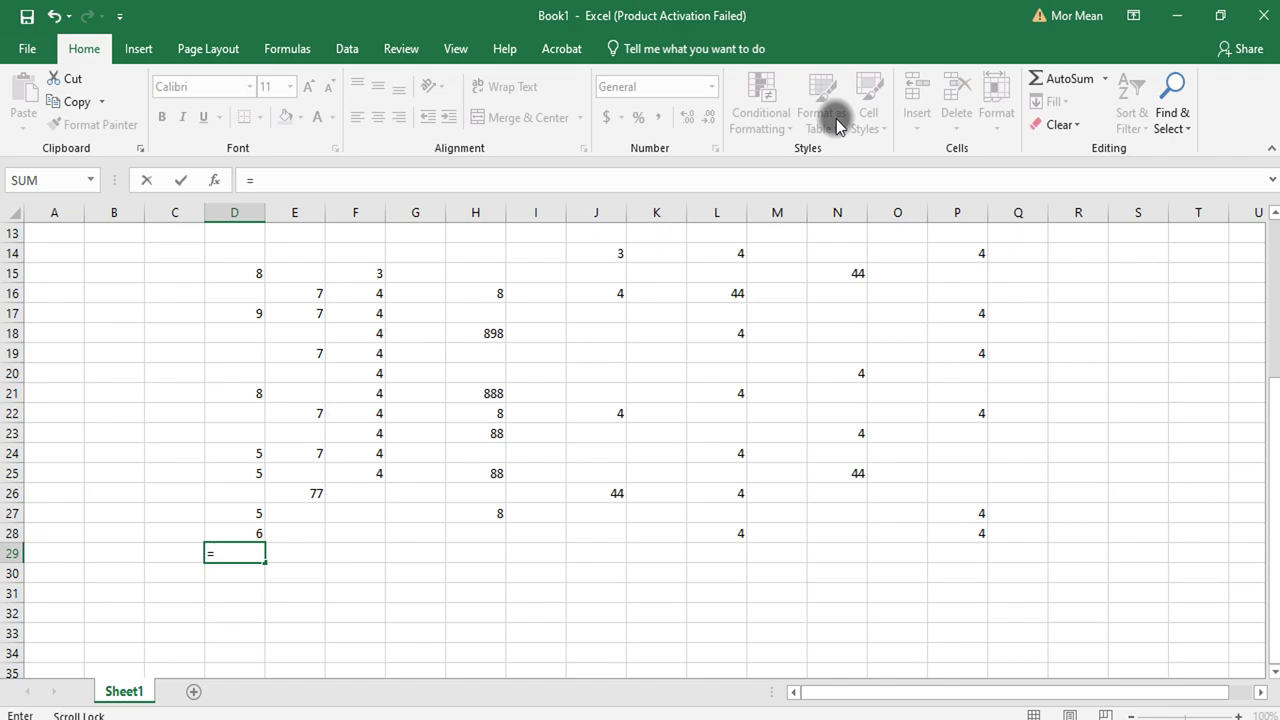
type("c")
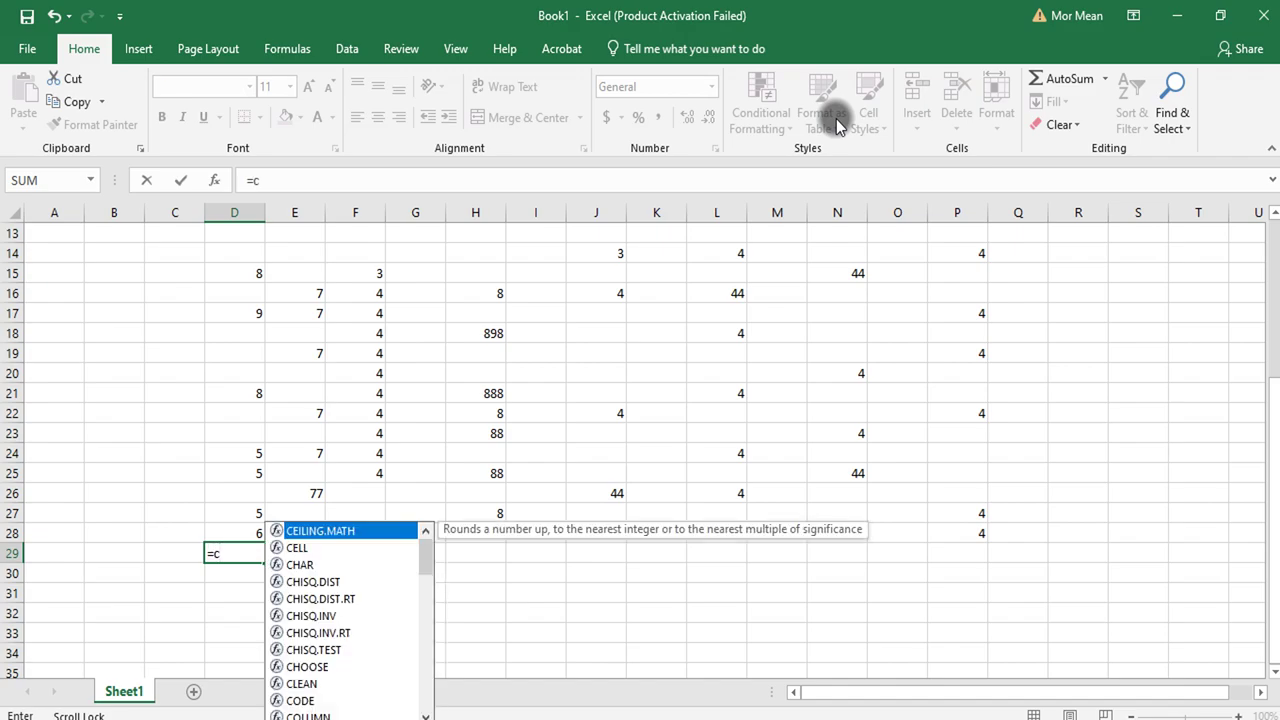
type("ou")
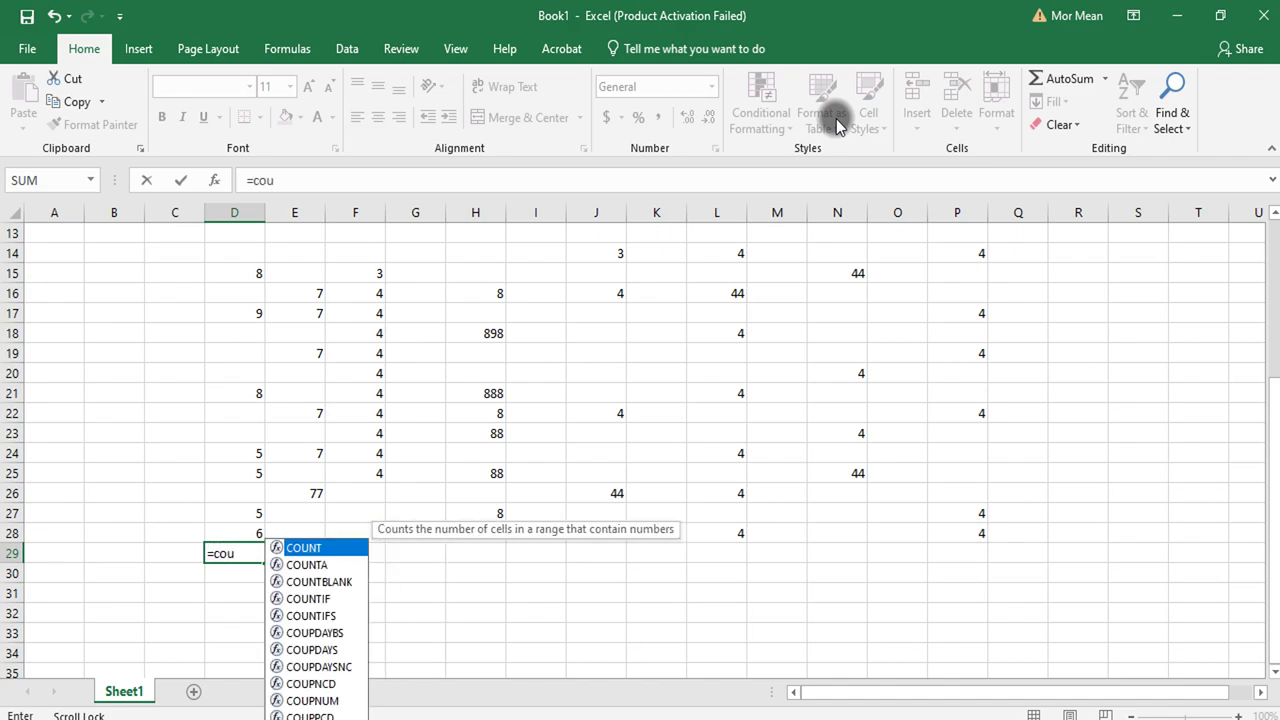
type("nt")
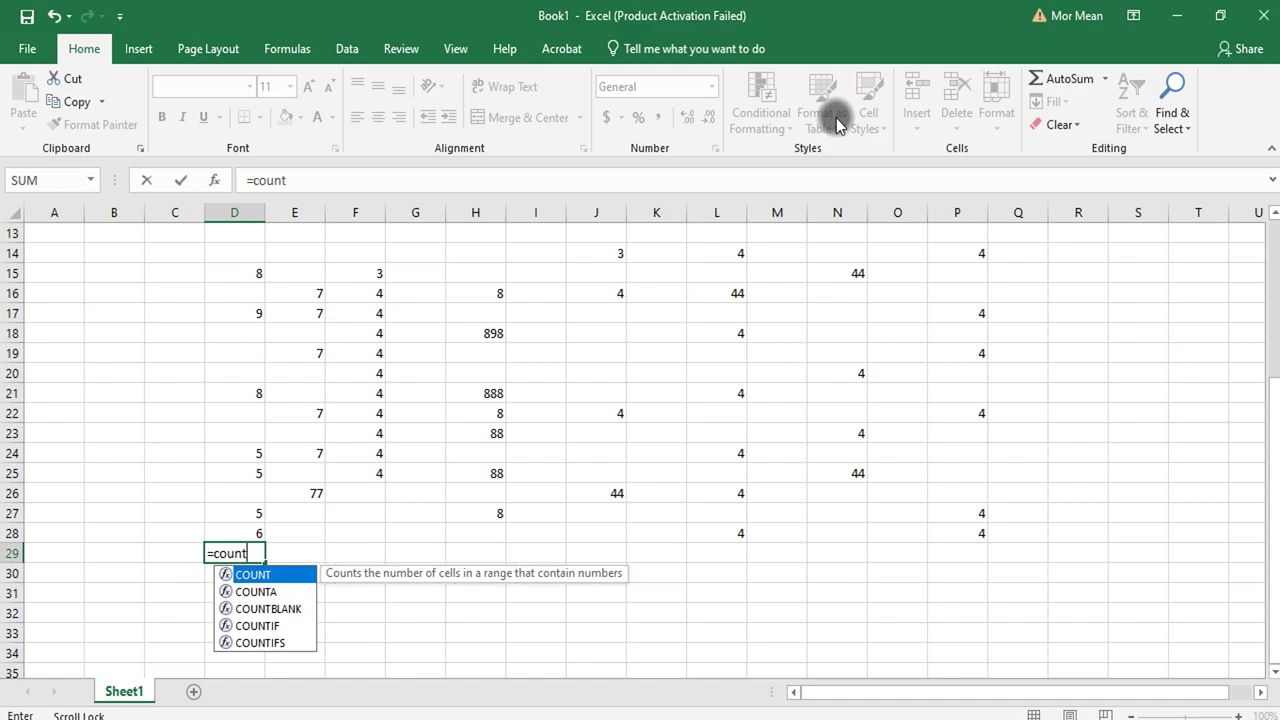
type("(")
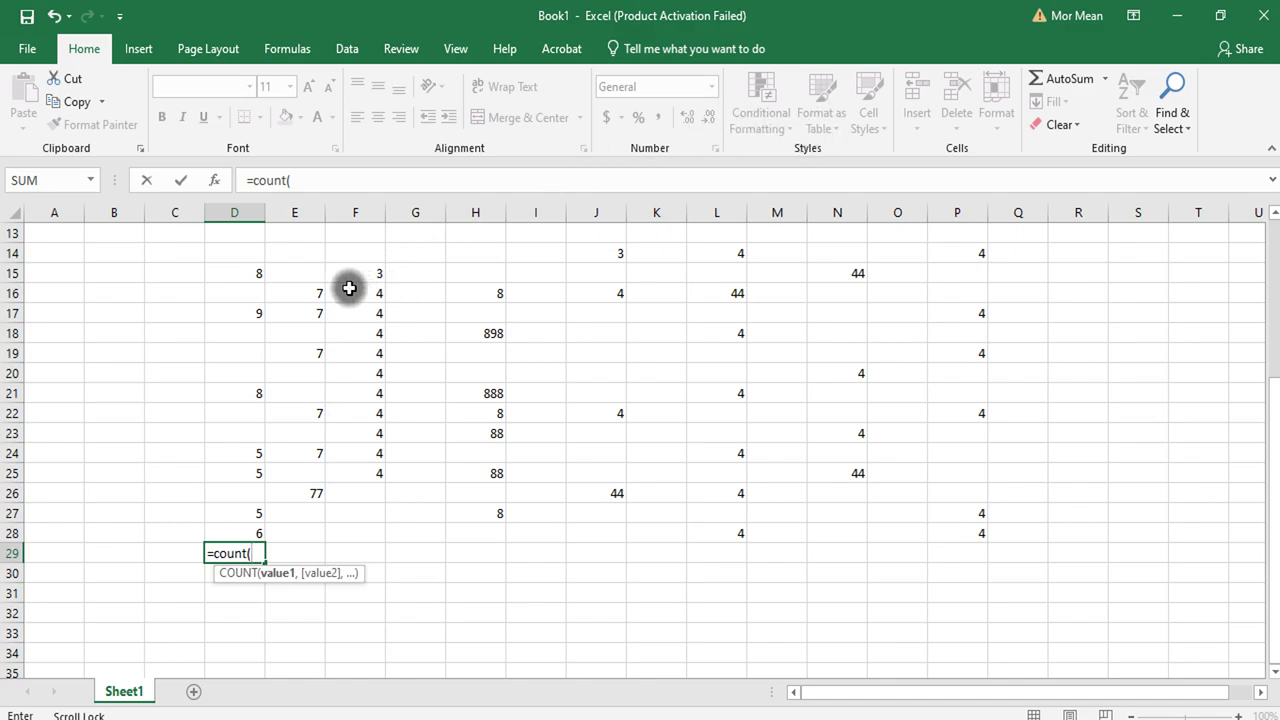
left_click_drag(253, 273, 223, 531)
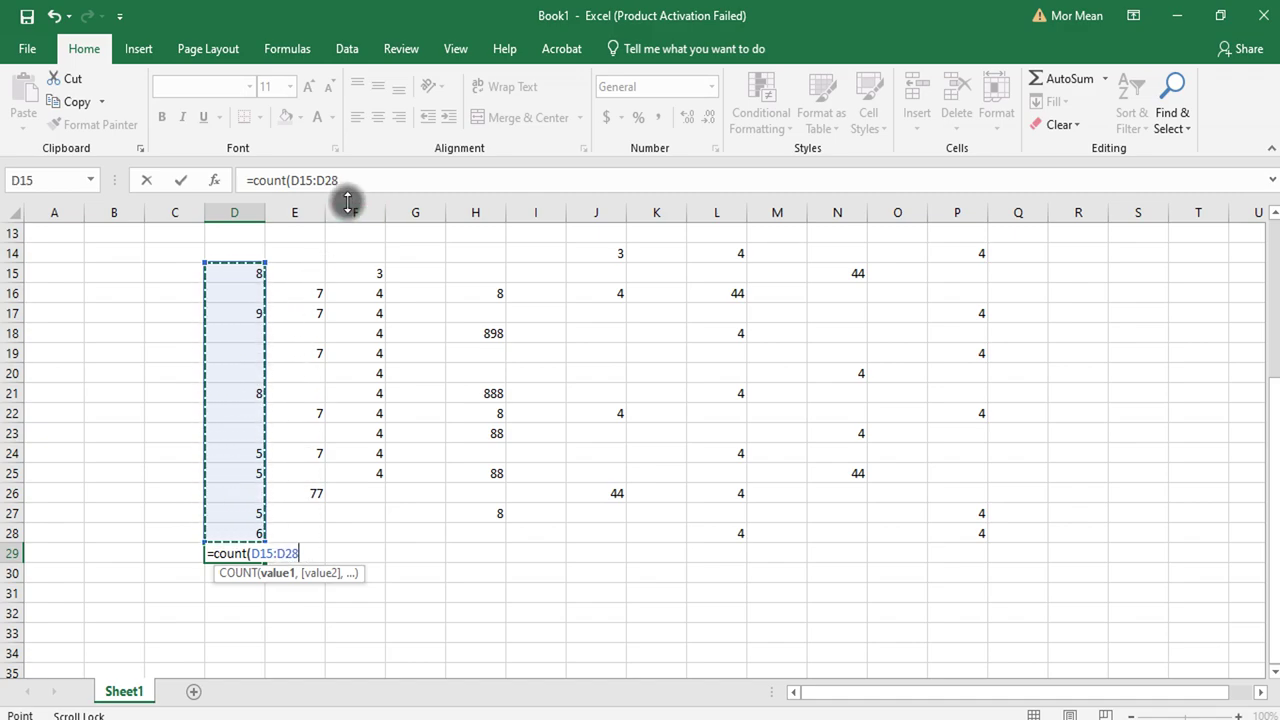
key("Return")
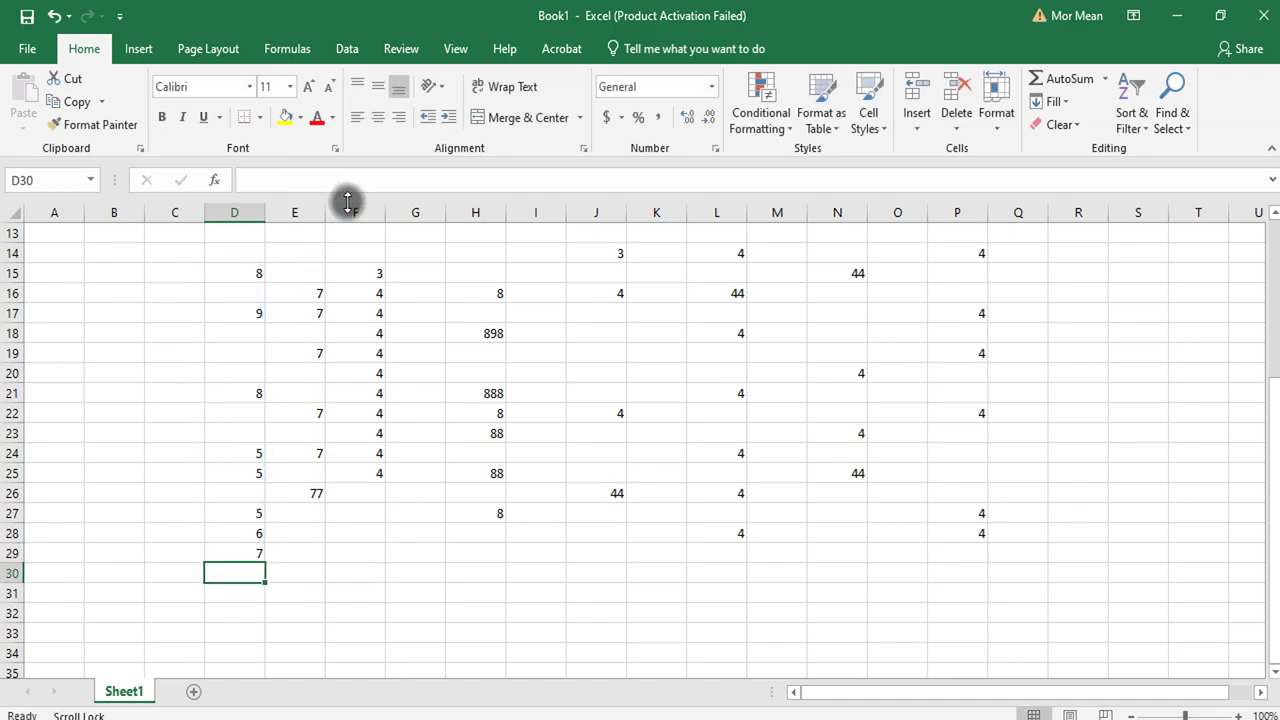
Examine the COUNT formula in D29 and its highlighted source range, leaving it as it is
left_click(246, 553)
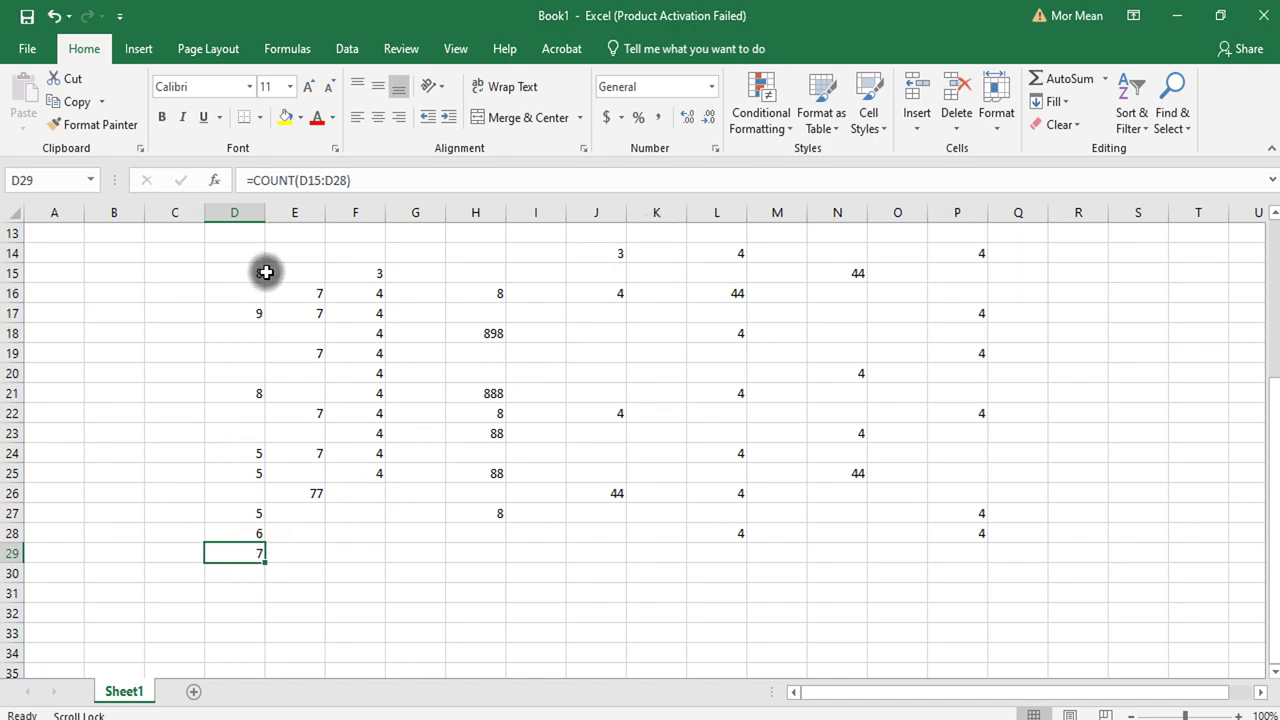
double_click(240, 555)
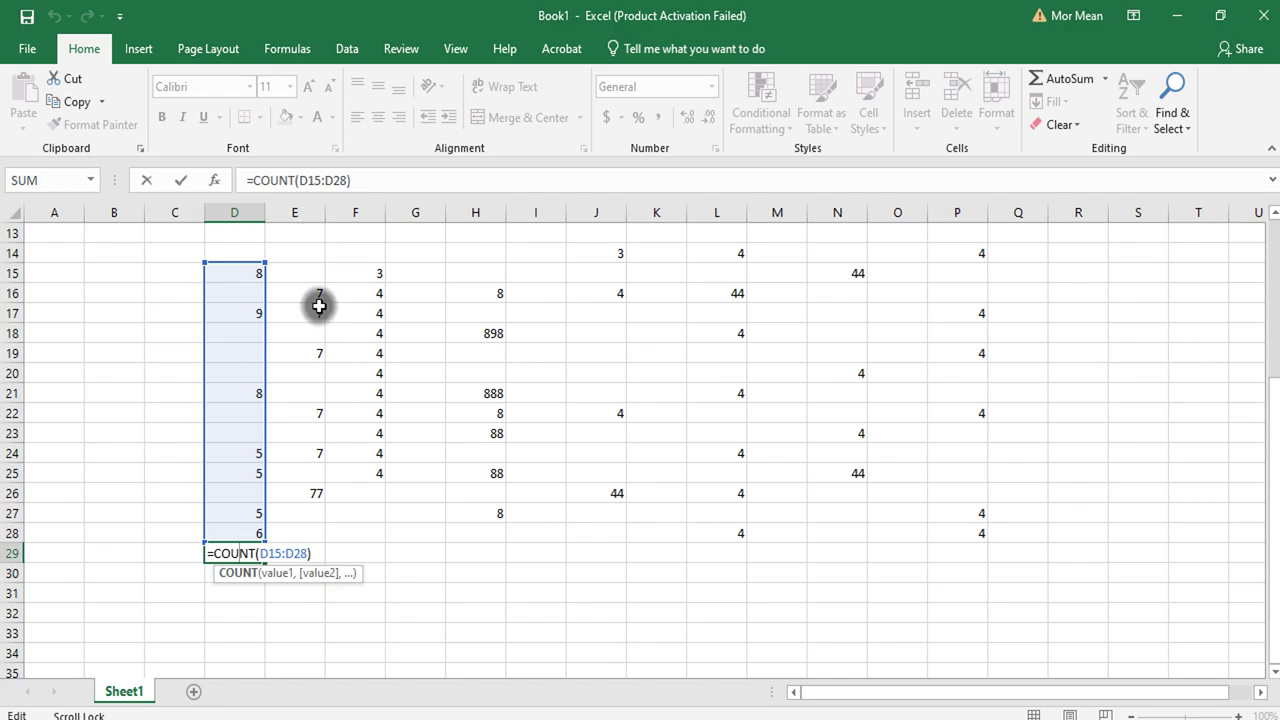
left_click(340, 558)
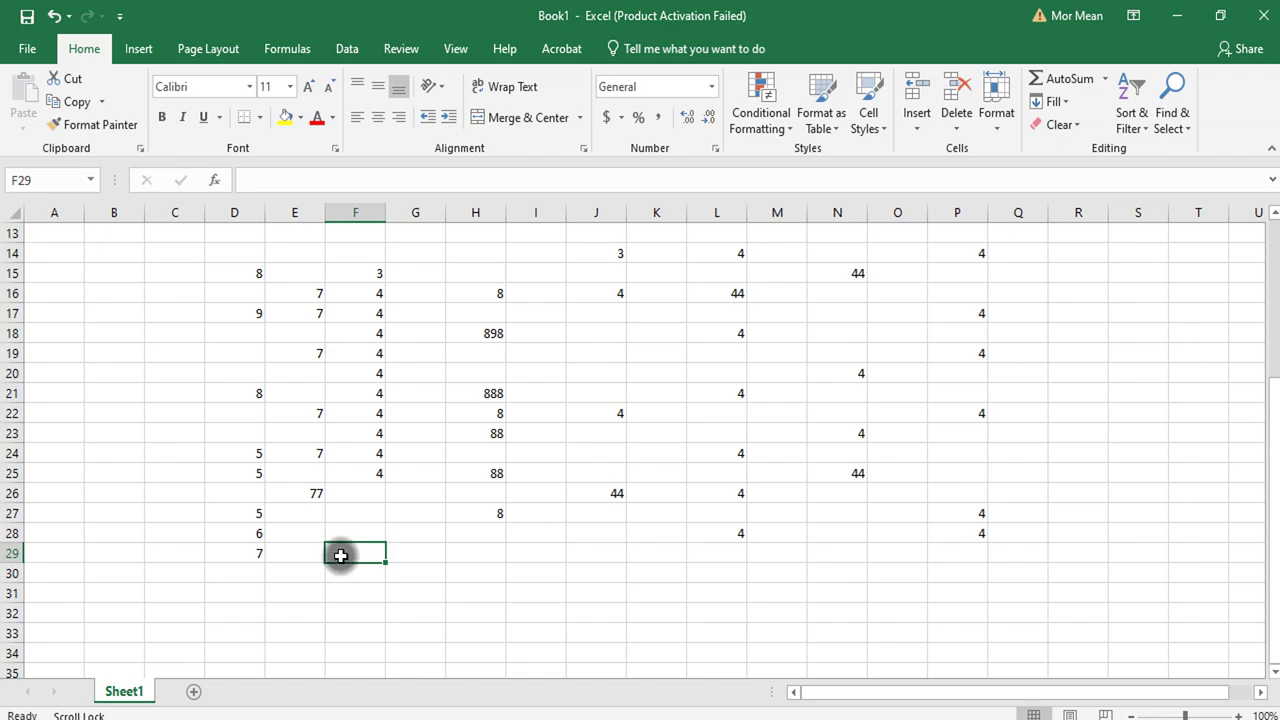
Start a COUNT formula in cell E29, up to its opening parenthesis
left_click(293, 556)
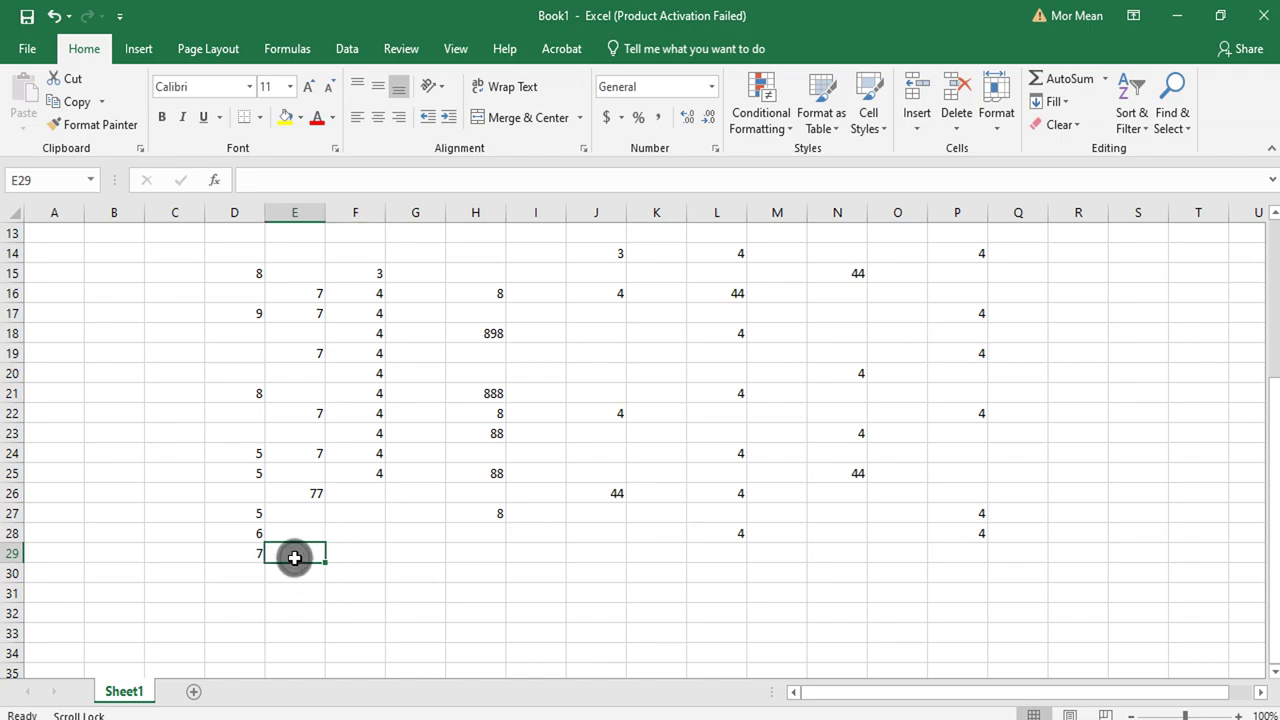
type("=")
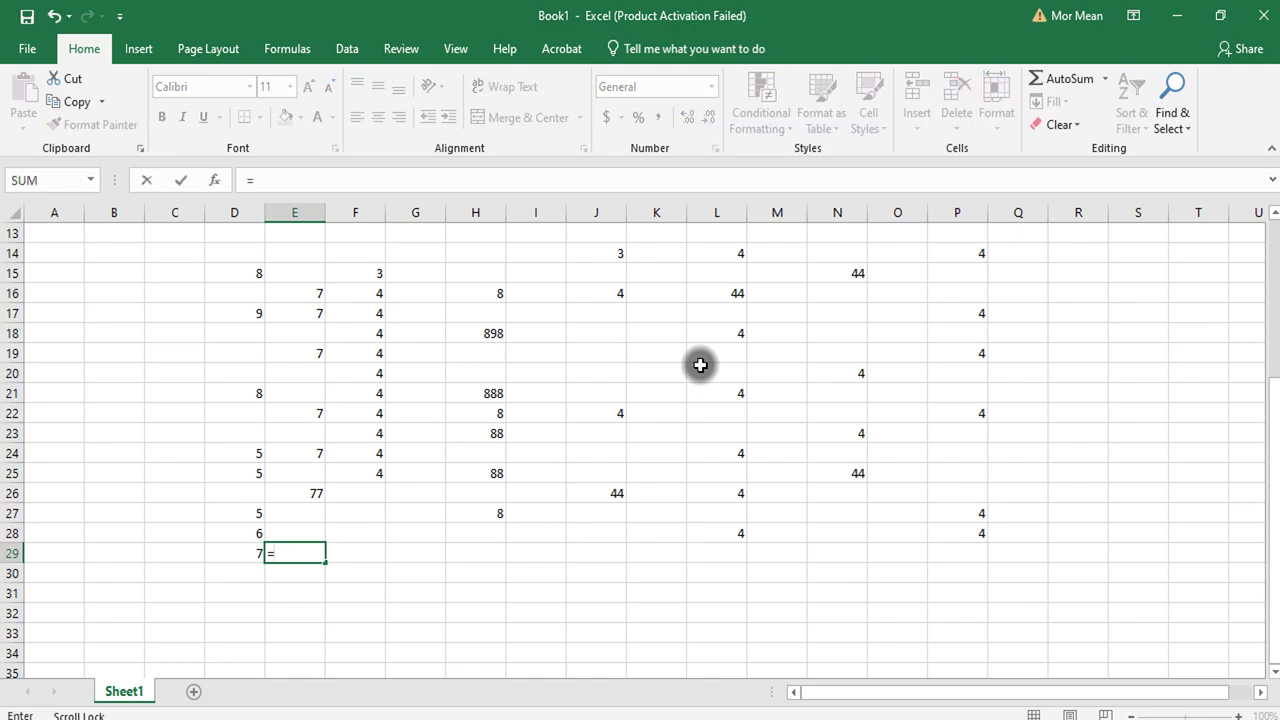
type("o")
key("BackSpace")
type("cou")
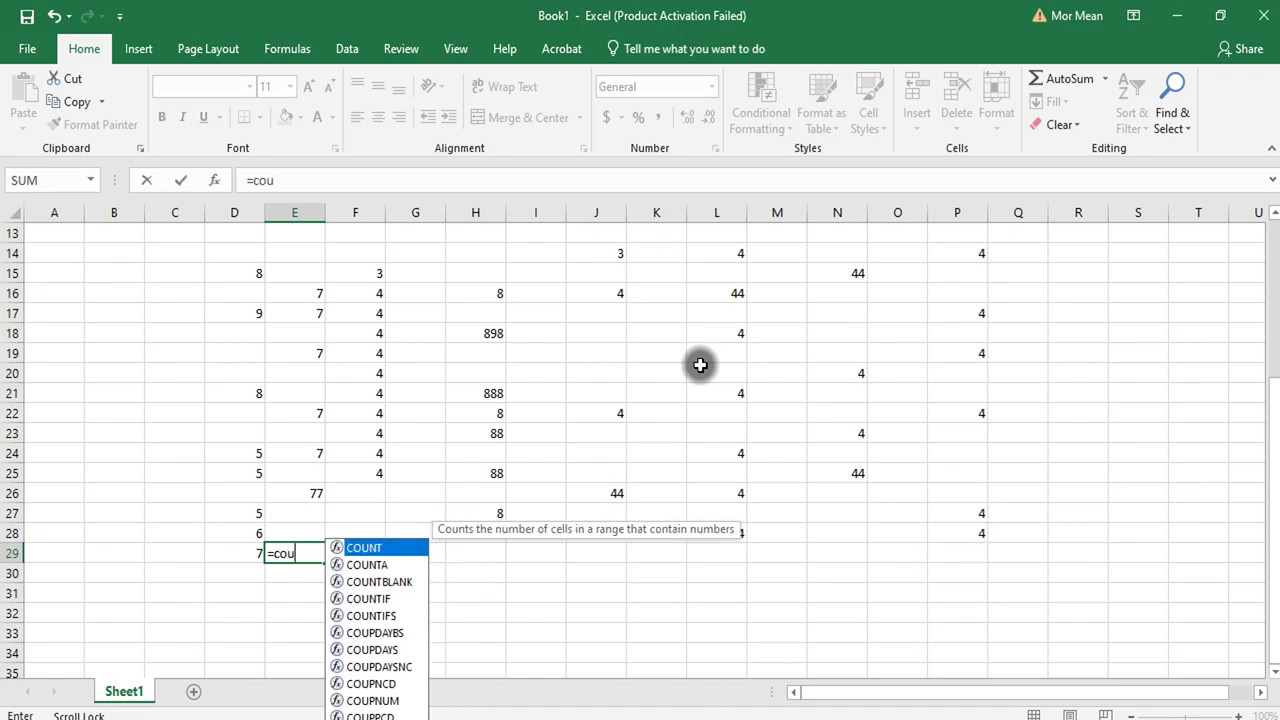
type("nt")
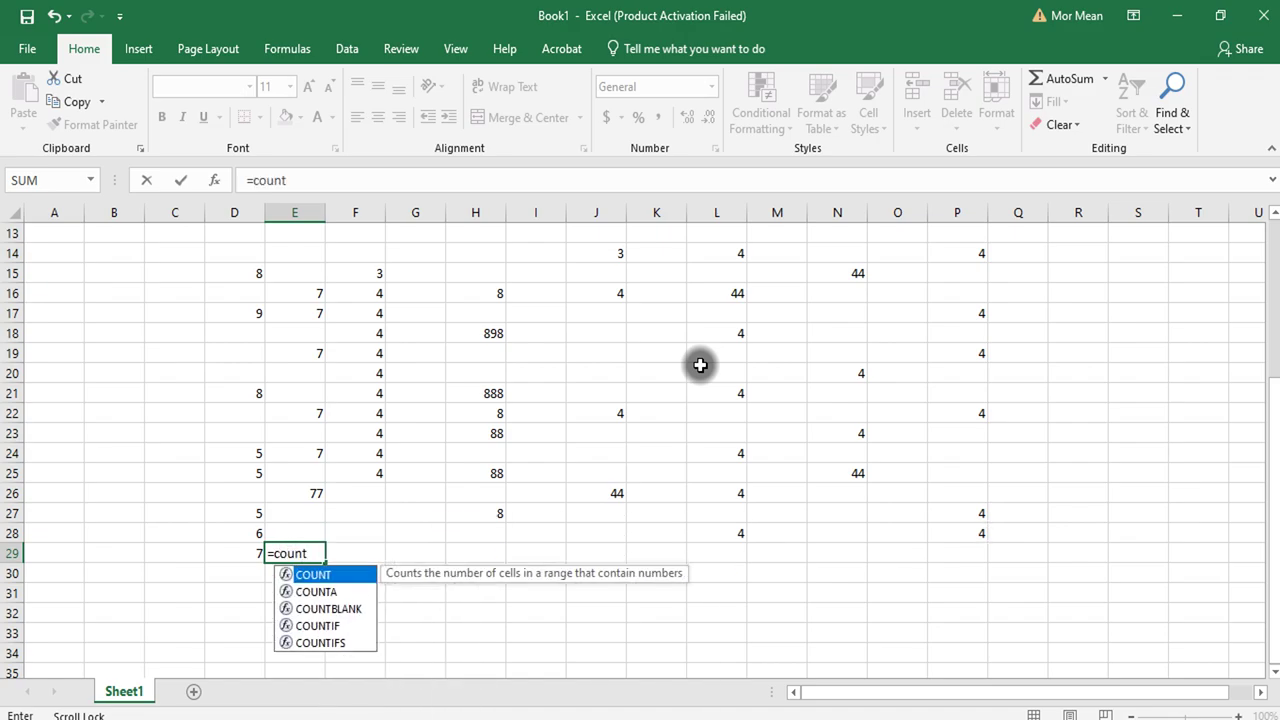
type("(")
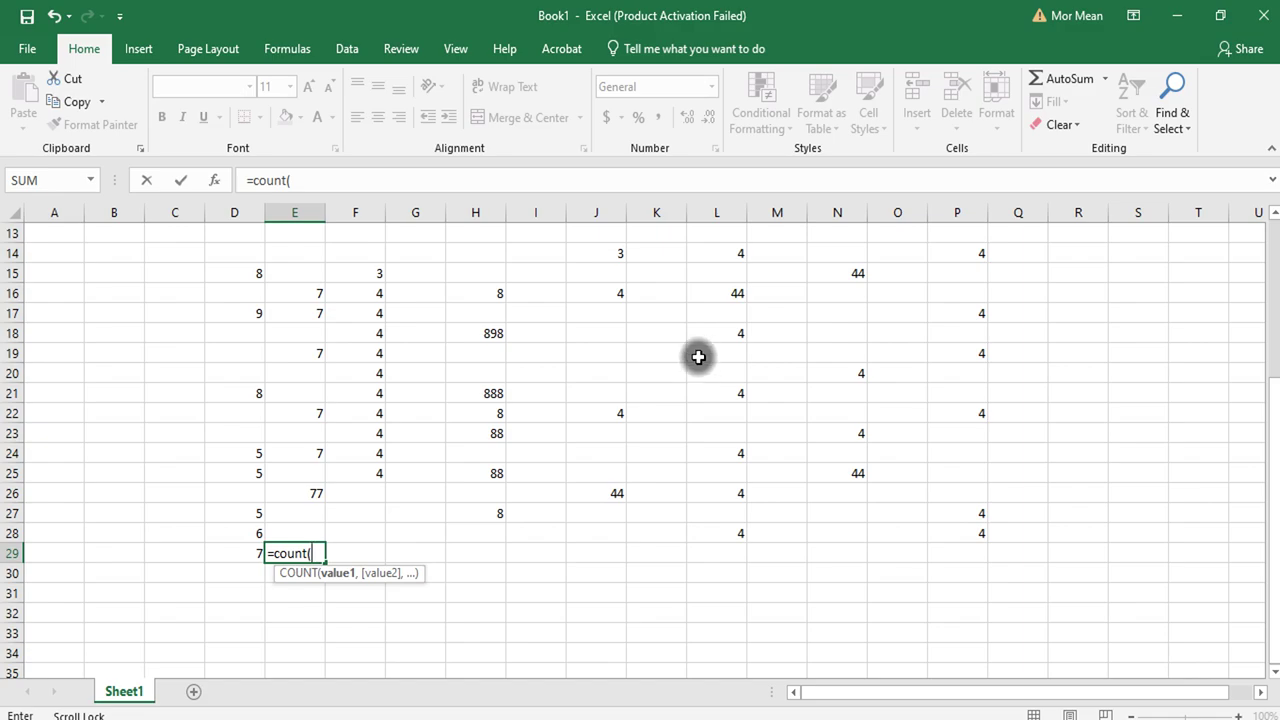
left_click_drag(300, 294, 302, 512)
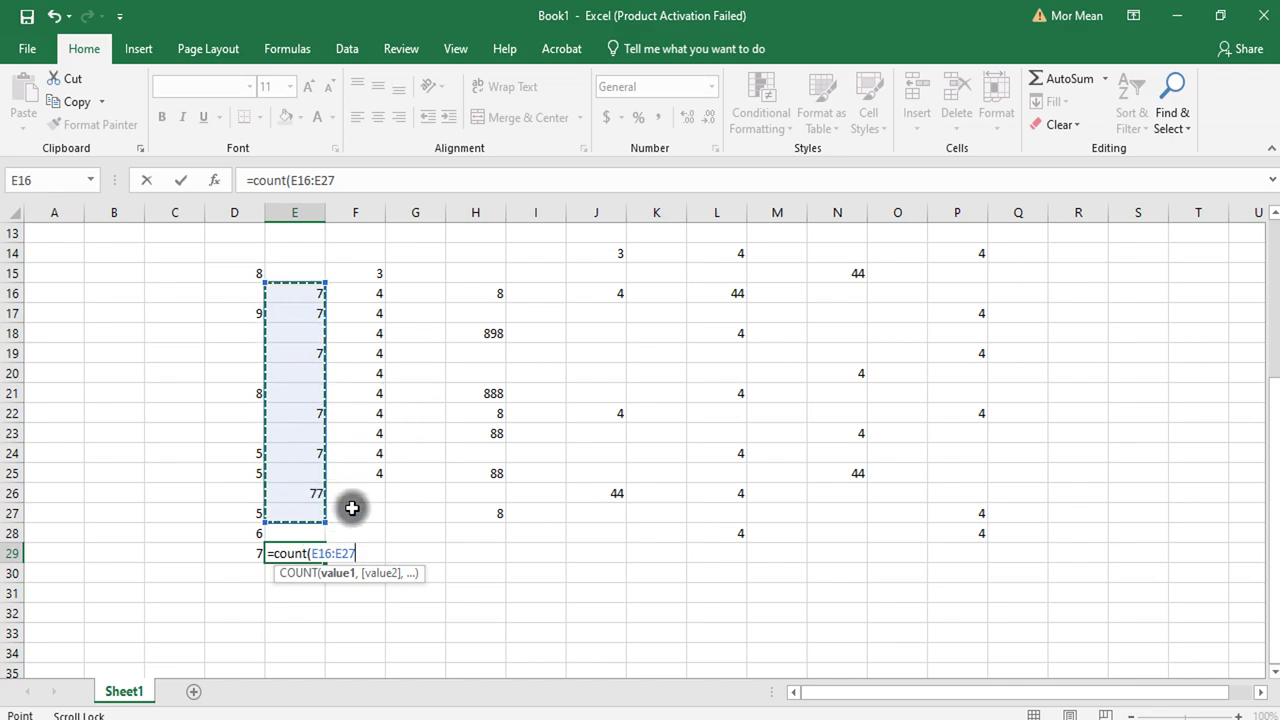
key("F2")
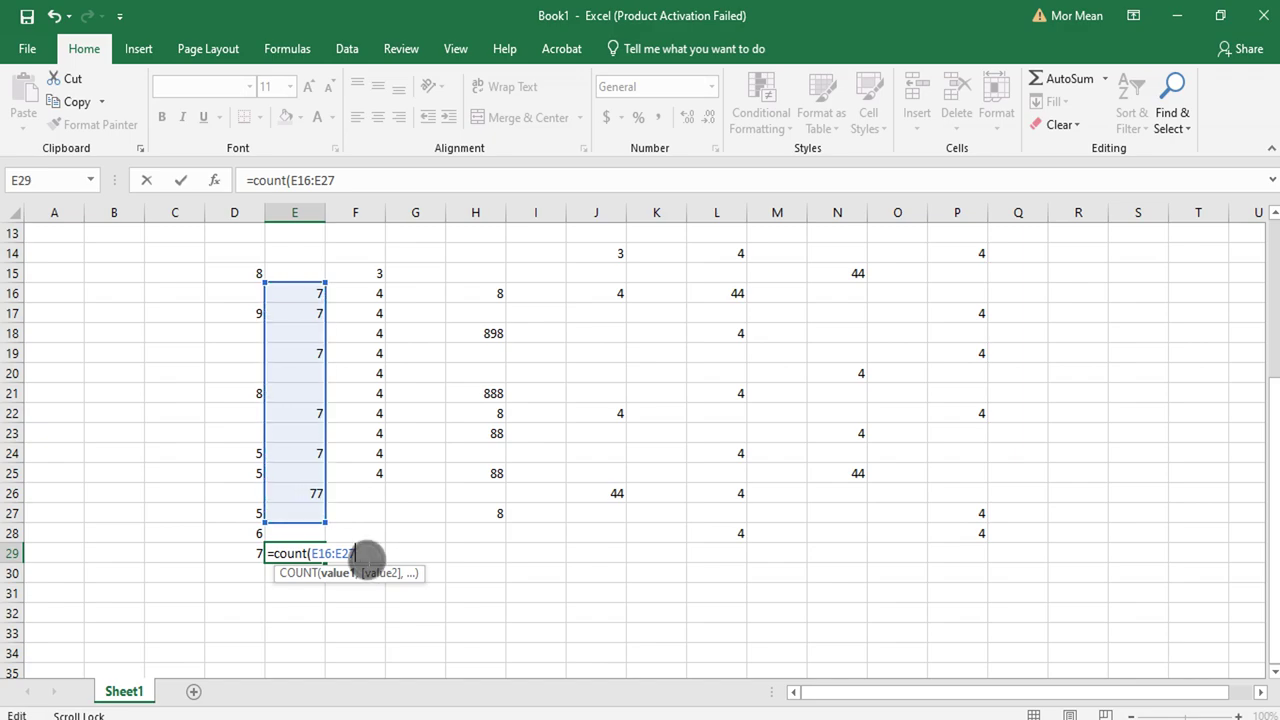
key("BackSpace")
key("BackSpace")
key("BackSpace")
key("BackSpace")
key("BackSpace")
key("BackSpace")
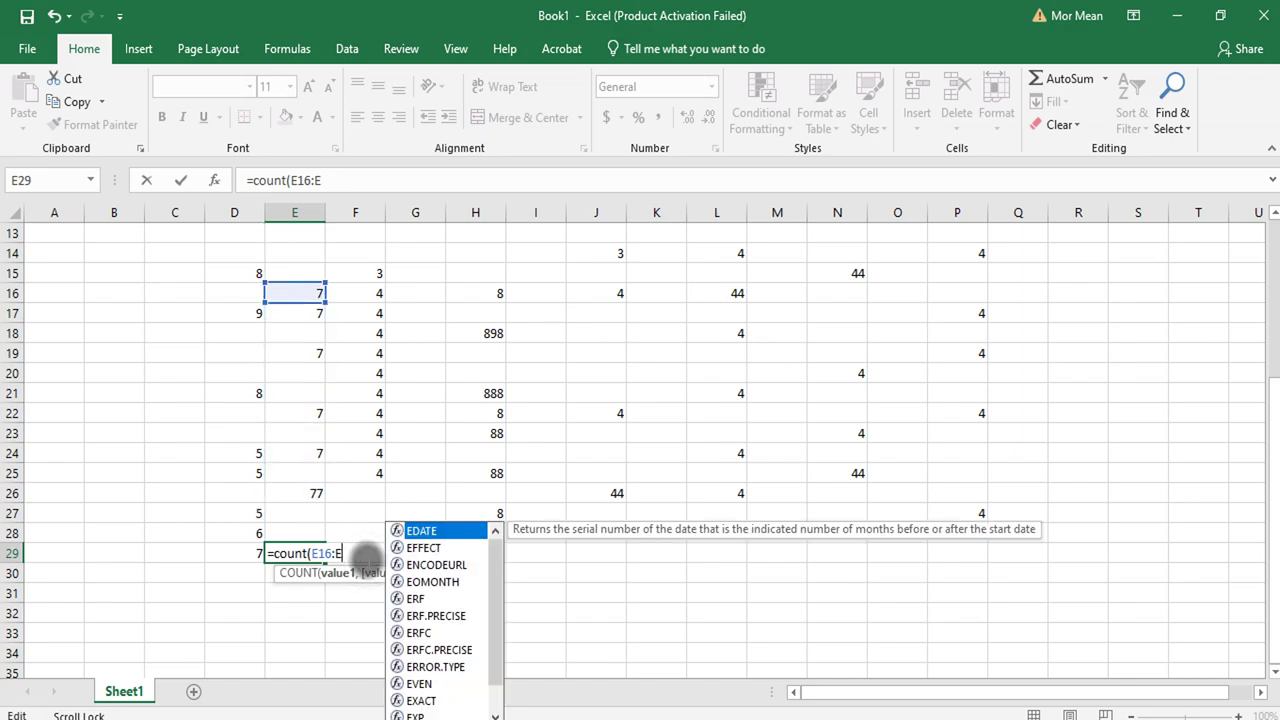
key("BackSpace")
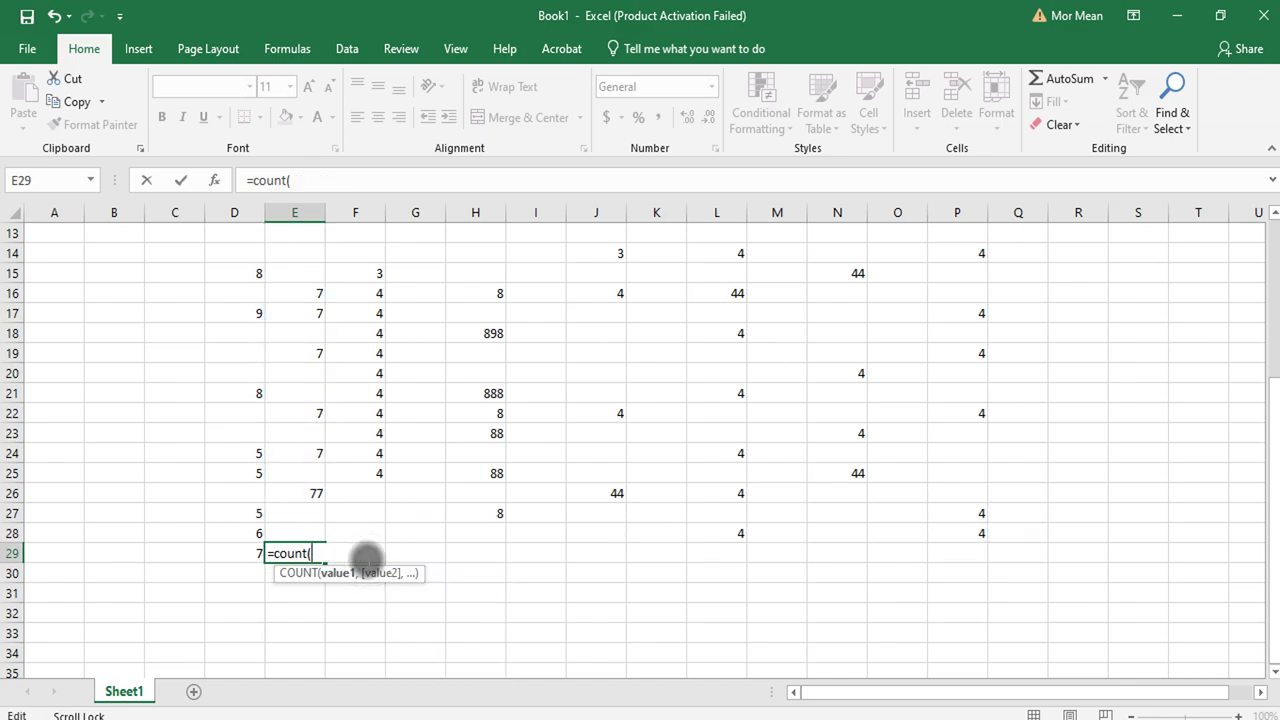
Complete the COUNT formula in E29 with the range E16:E26
left_click_drag(305, 293, 300, 500)
key("Return")
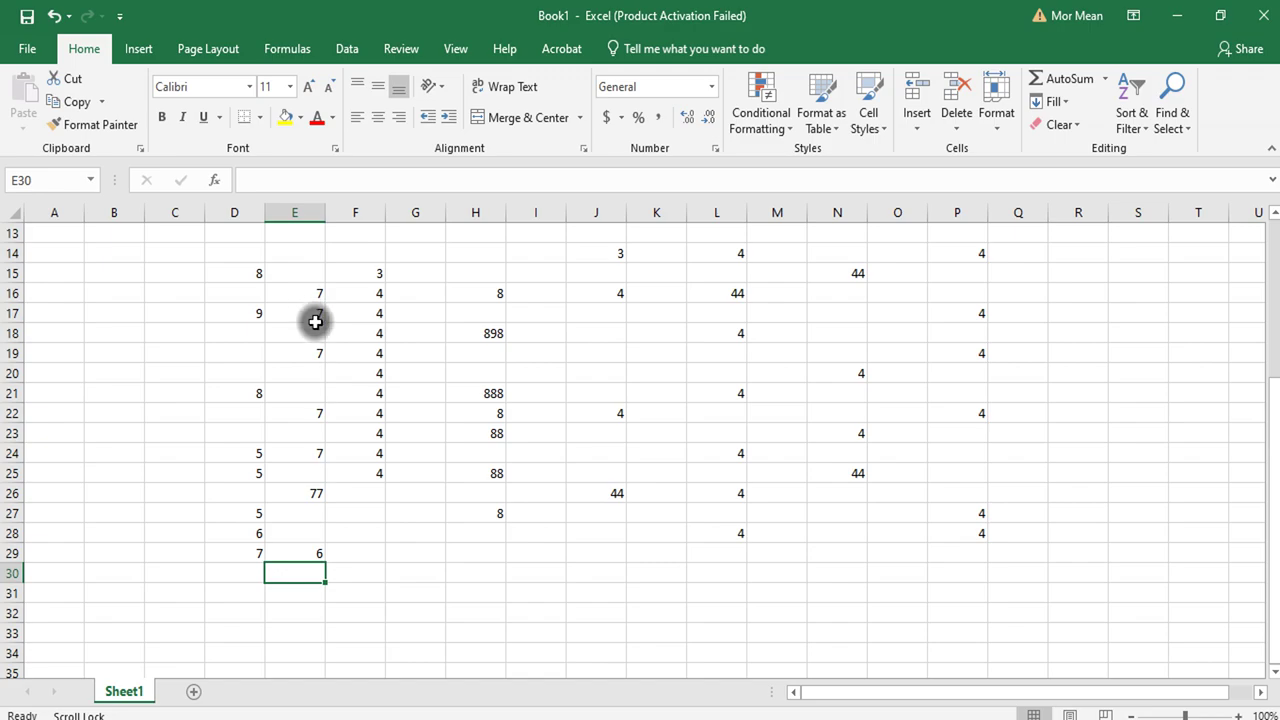
Check the filled cells in column E against the COUNT formula in E29 and the range it covers
left_click(312, 352)
left_click(310, 425)
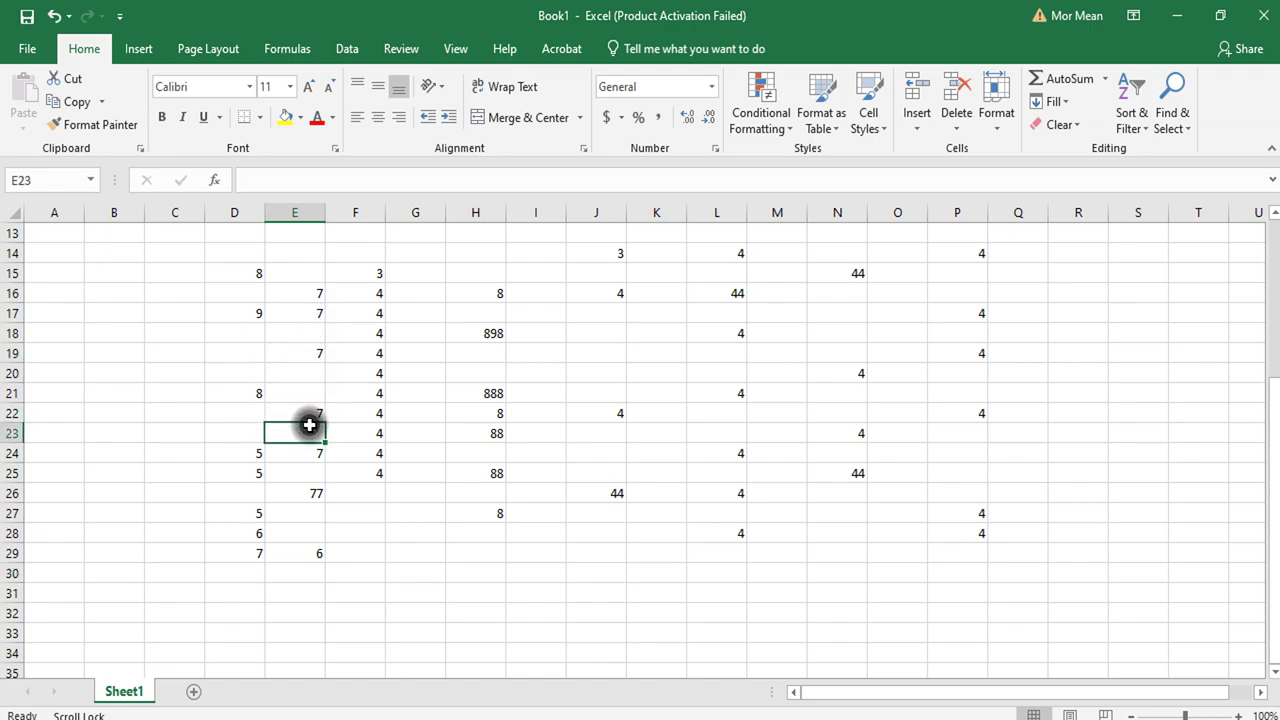
left_click(310, 414)
left_click(317, 456)
type("7")
left_click(314, 490)
double_click(314, 553)
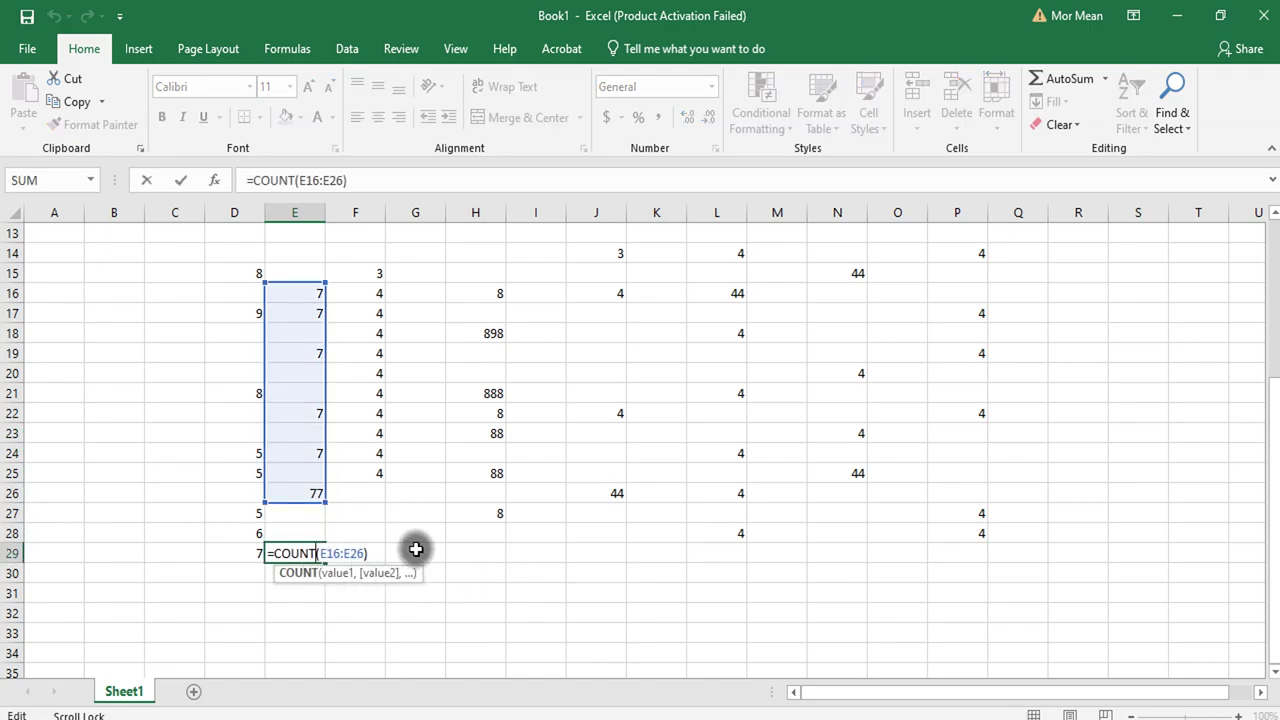
key("Return")
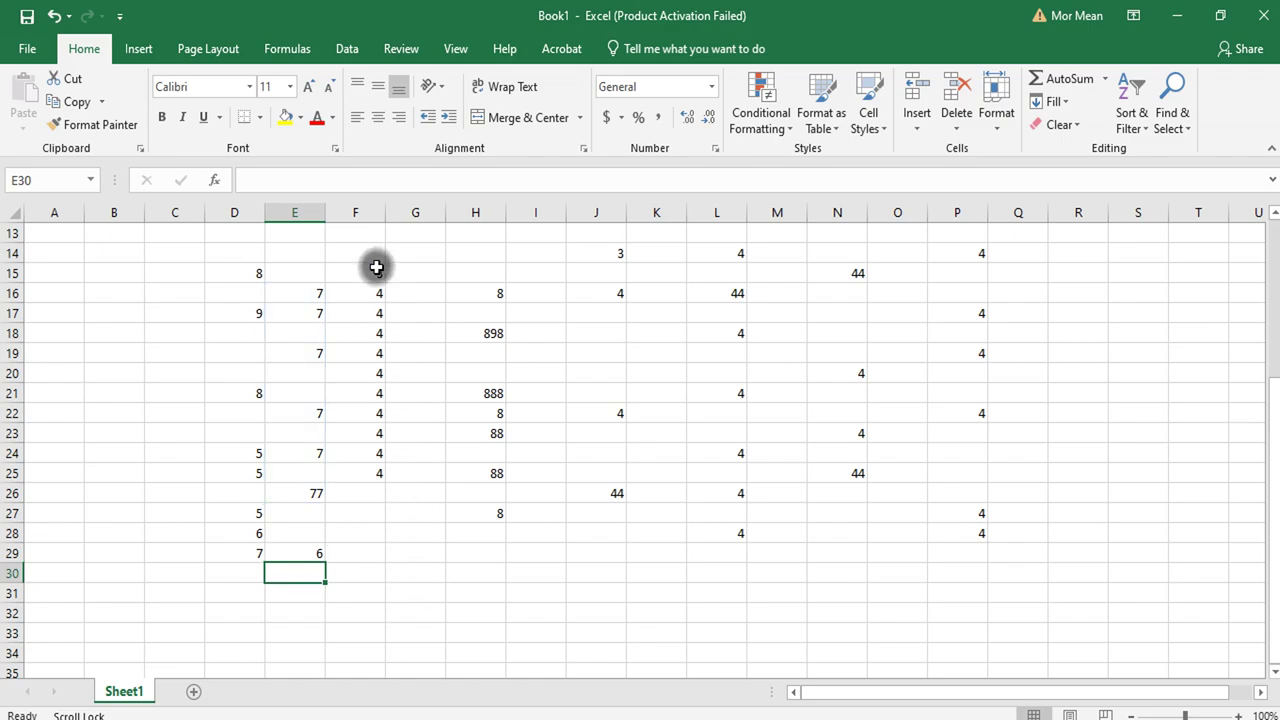
Enter a COUNT formula in cell F26 that counts the numbers in F15:F25
left_click(377, 494)
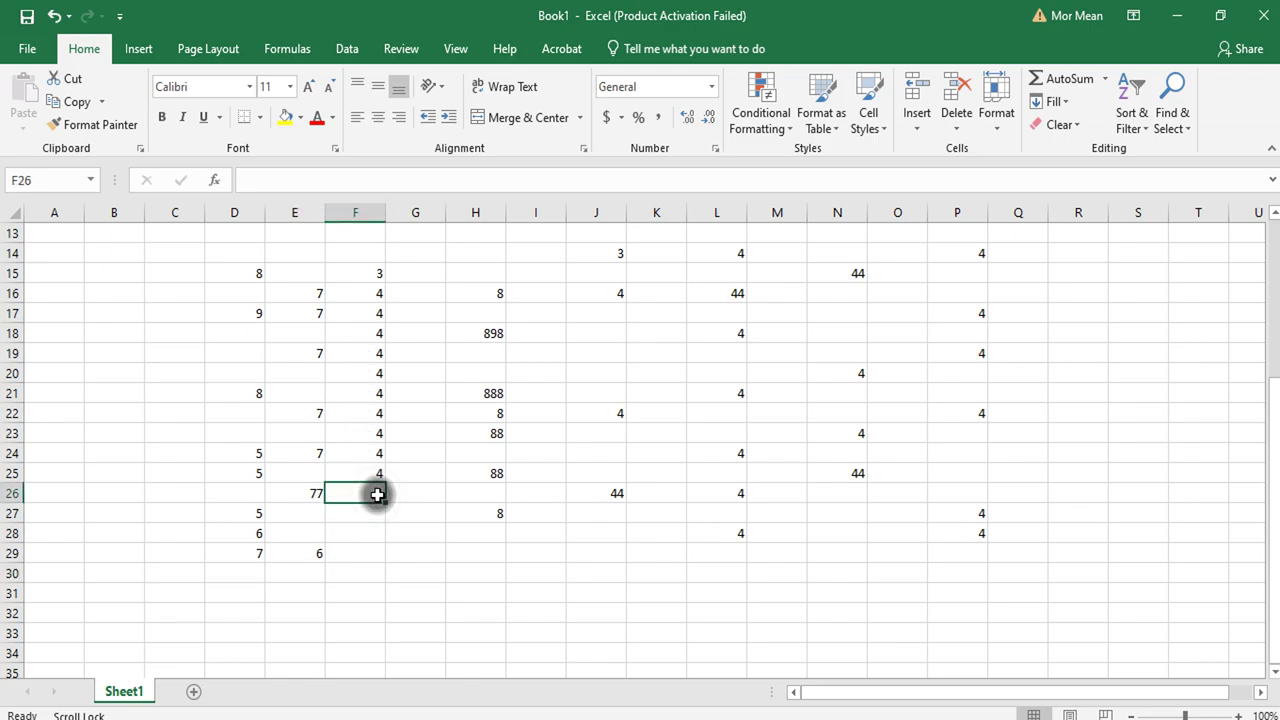
type("=")
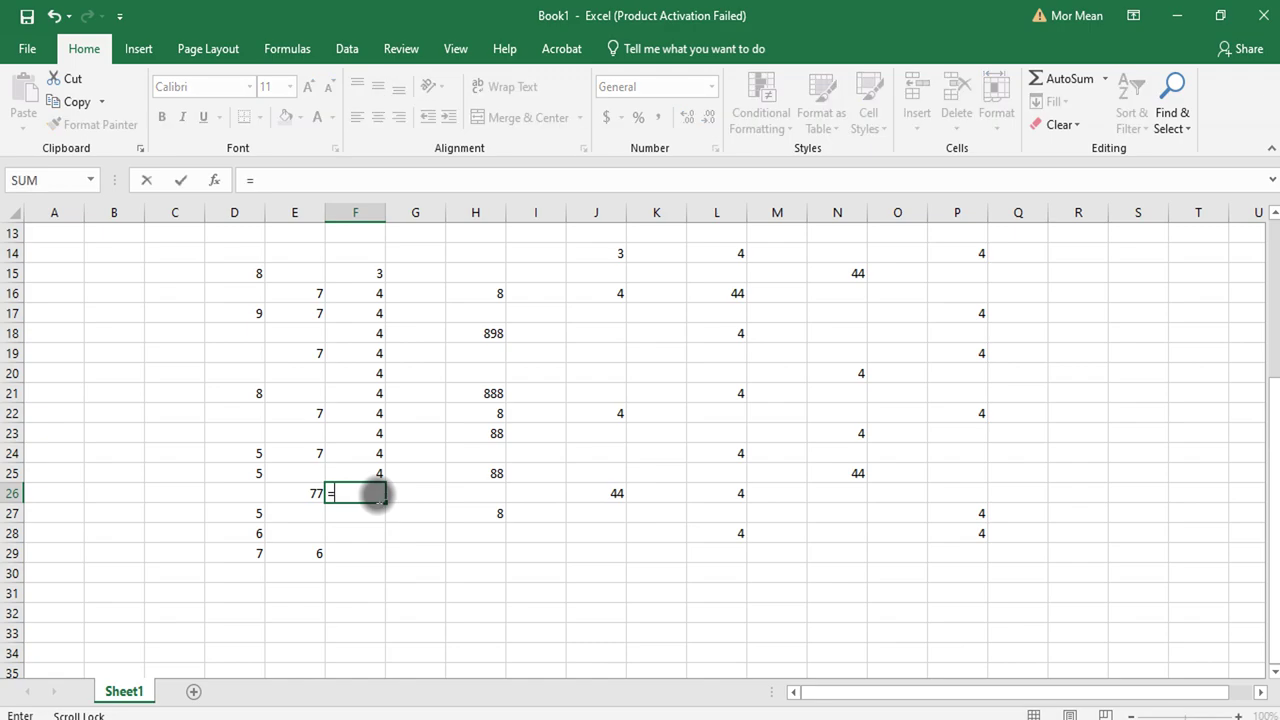
type("cou")
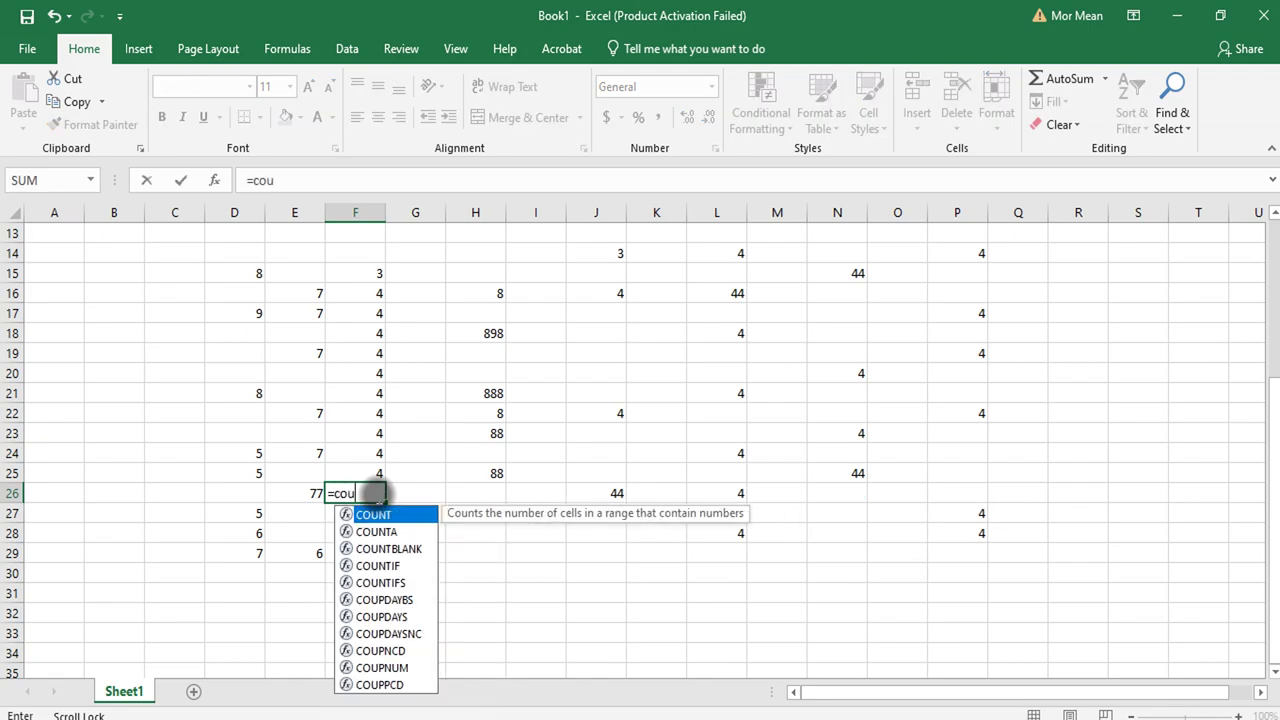
type("nt(")
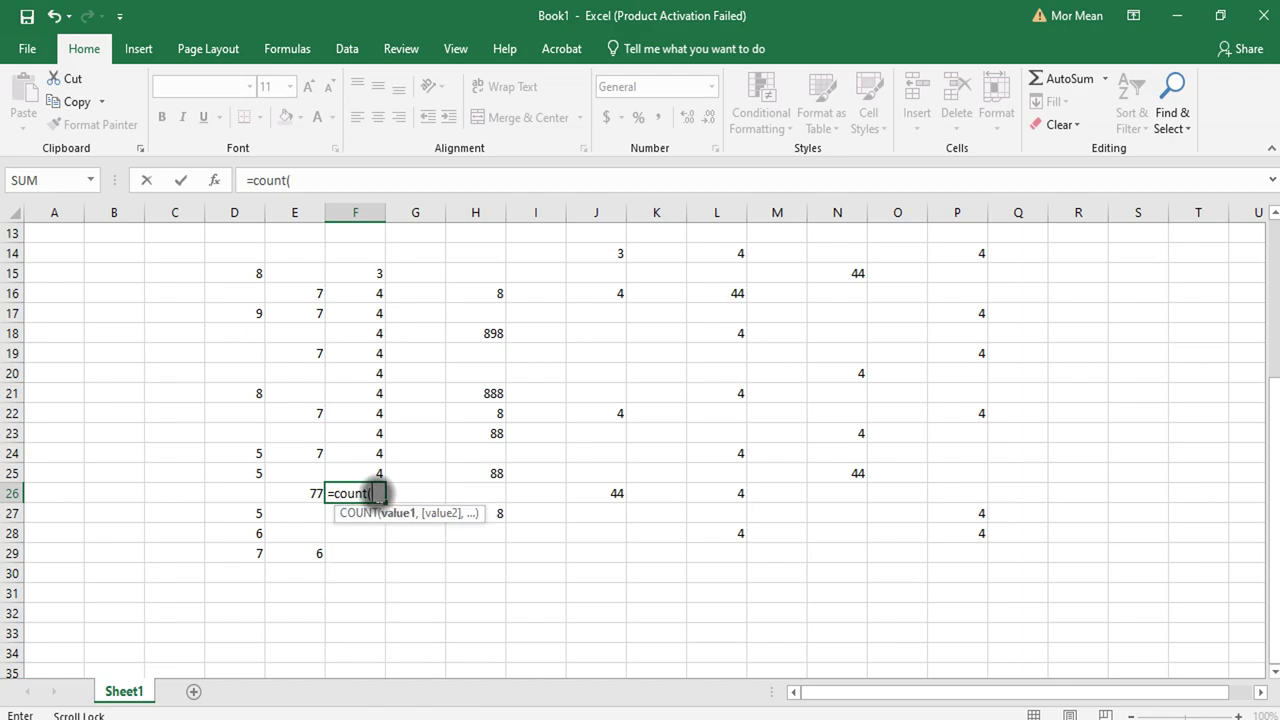
left_click_drag(370, 276, 351, 471)
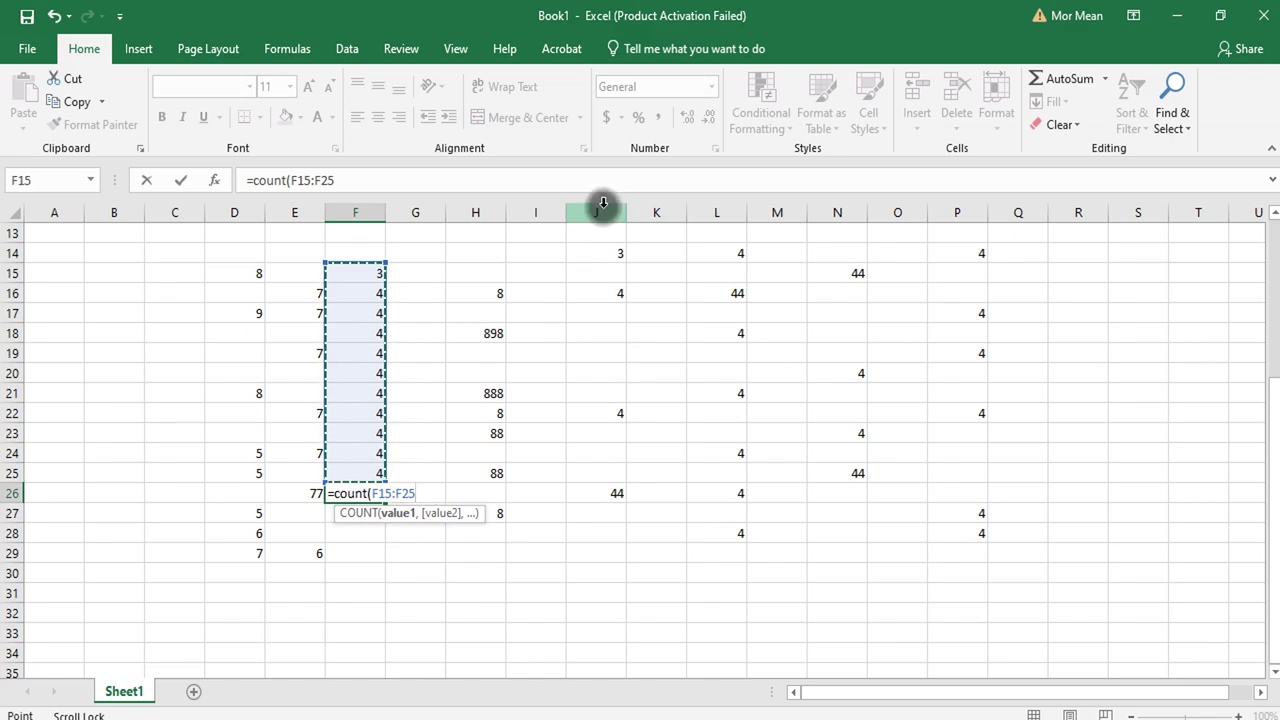
key("Return")
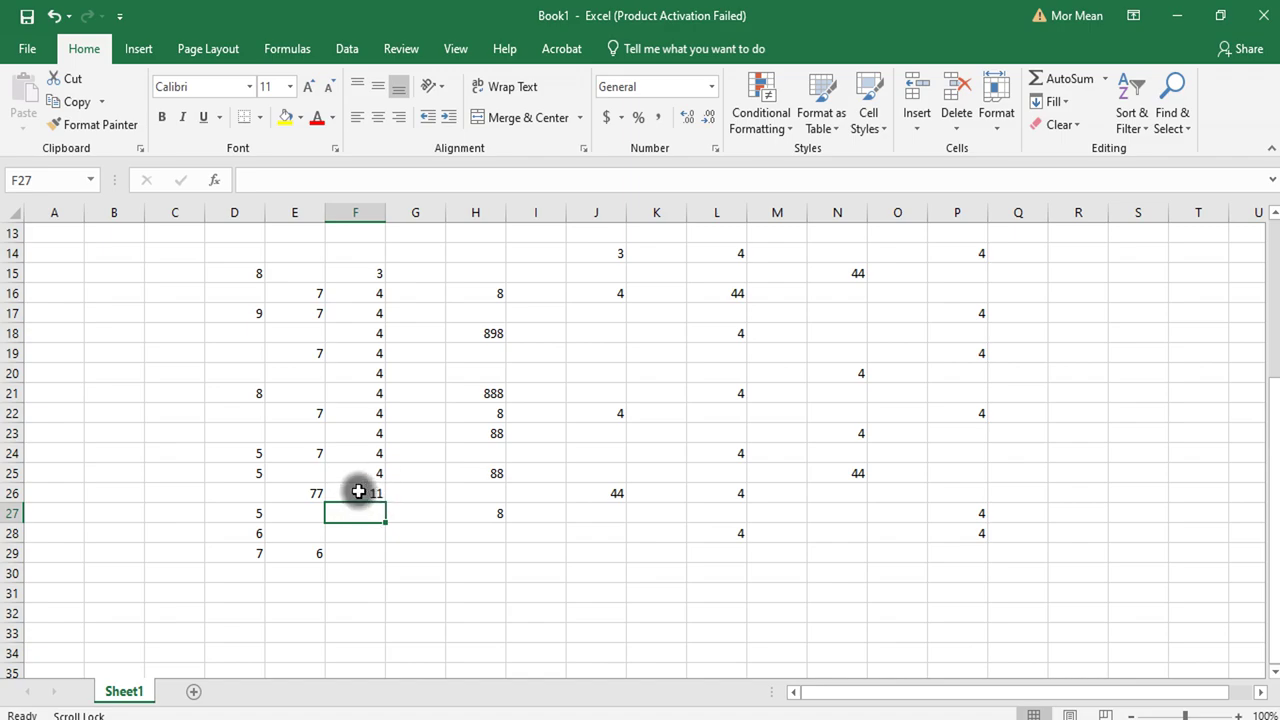
Check each filled cell from F15 to F25 against the COUNT formula in F26 and the range it covers
left_click(364, 272)
left_click(363, 295)
left_click(363, 314)
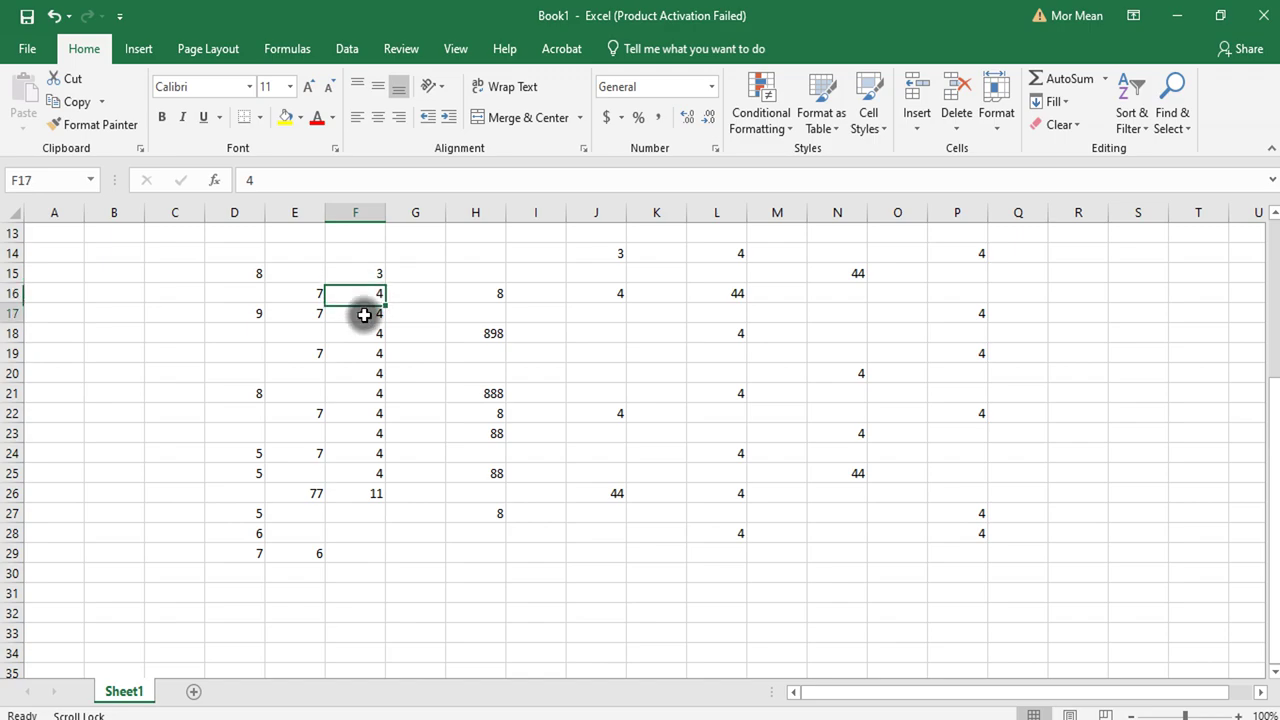
left_click(365, 332)
left_click(368, 355)
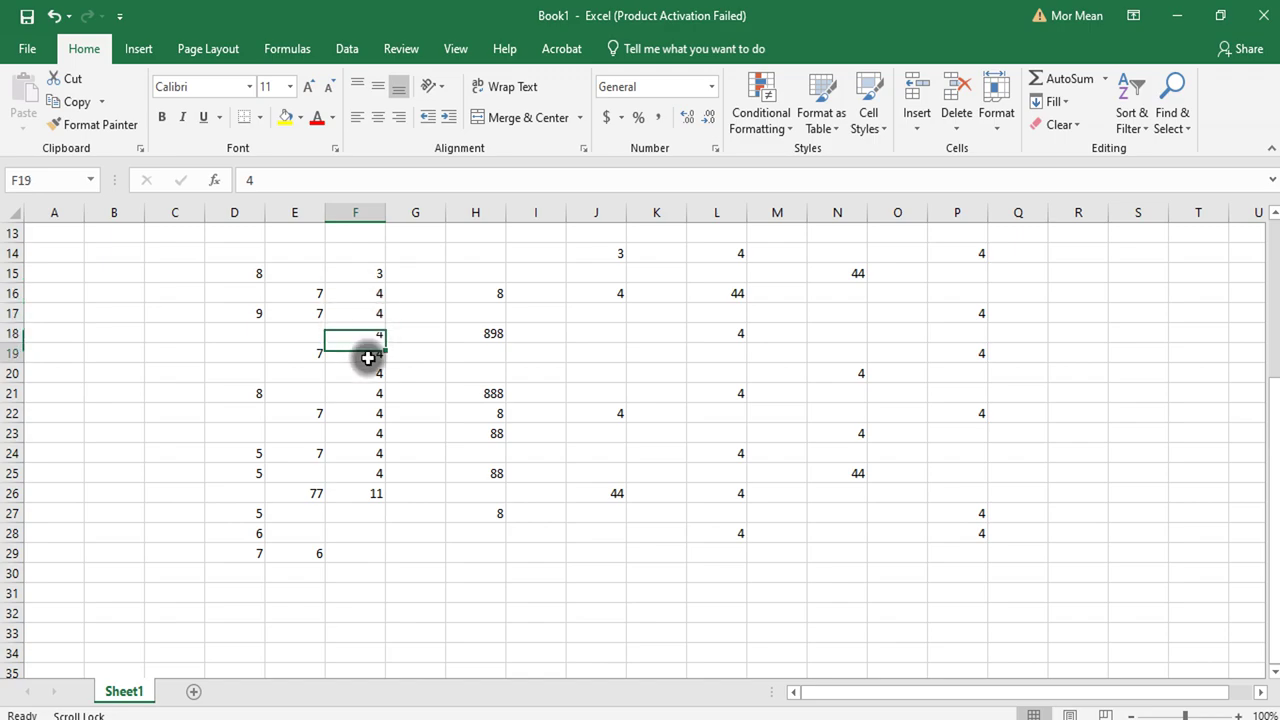
left_click(367, 372)
left_click(371, 397)
left_click(372, 412)
left_click(371, 432)
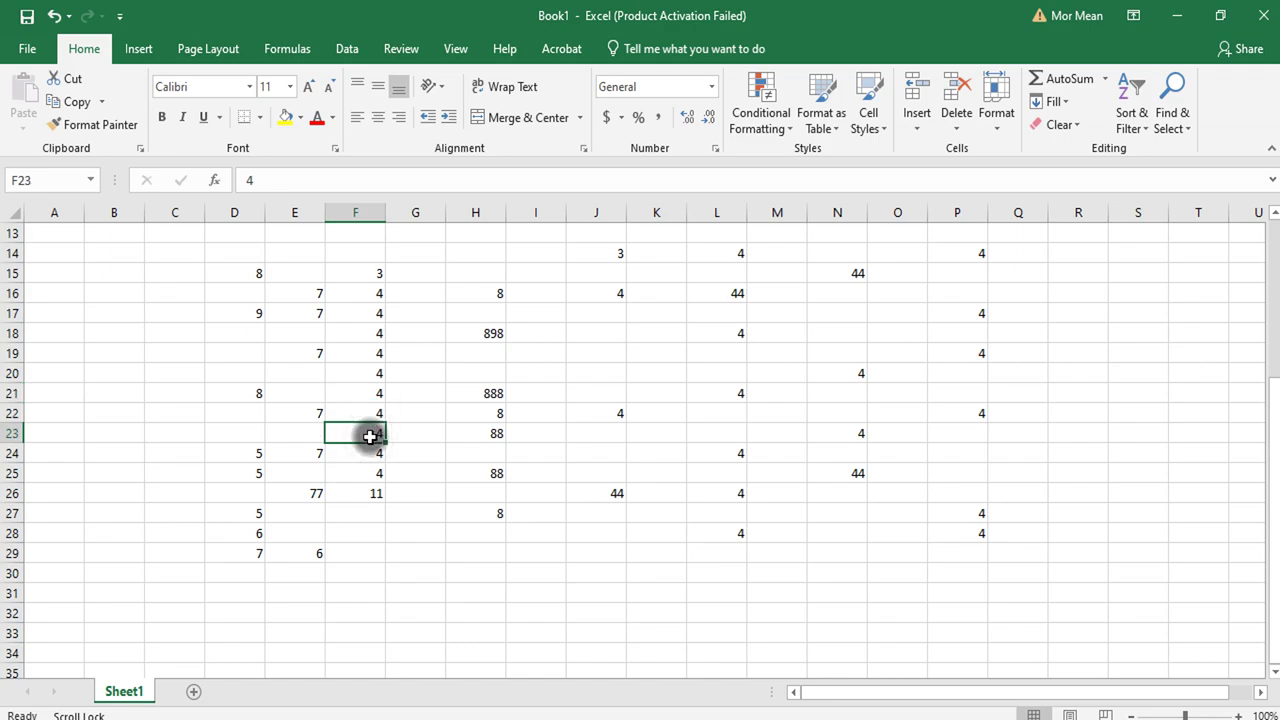
left_click(370, 455)
left_click(368, 473)
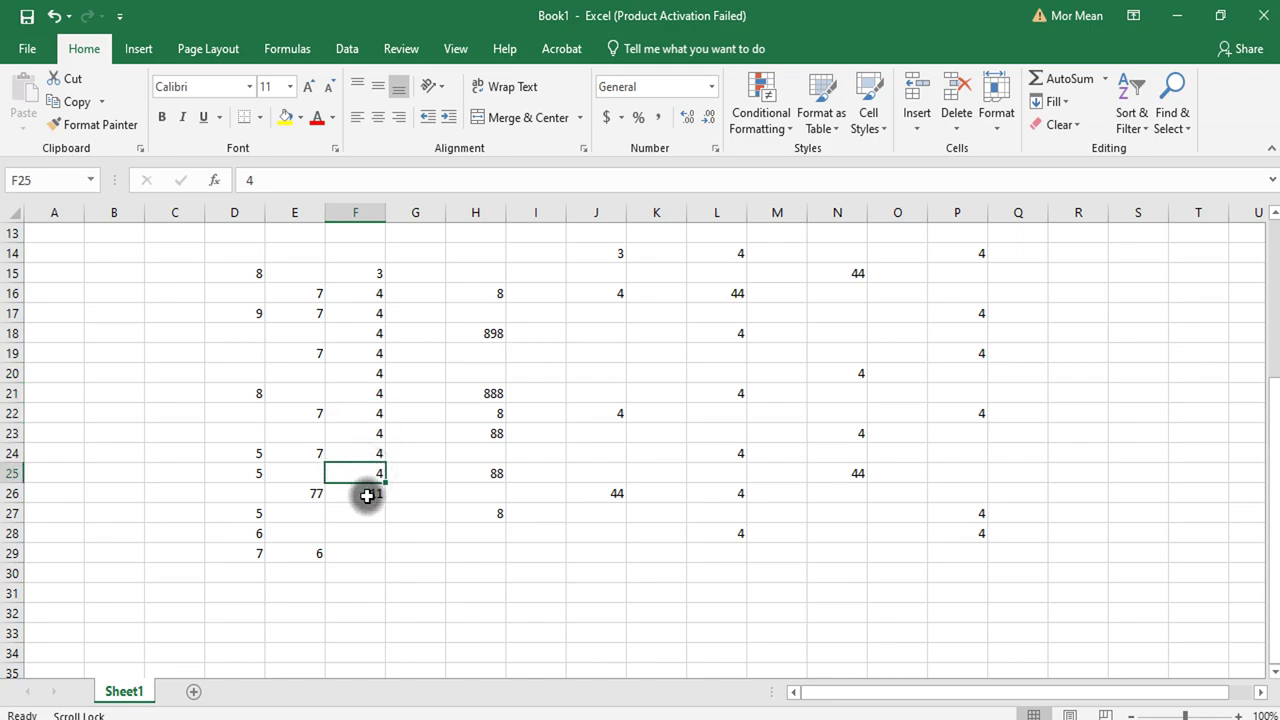
left_click(367, 492)
double_click(367, 492)
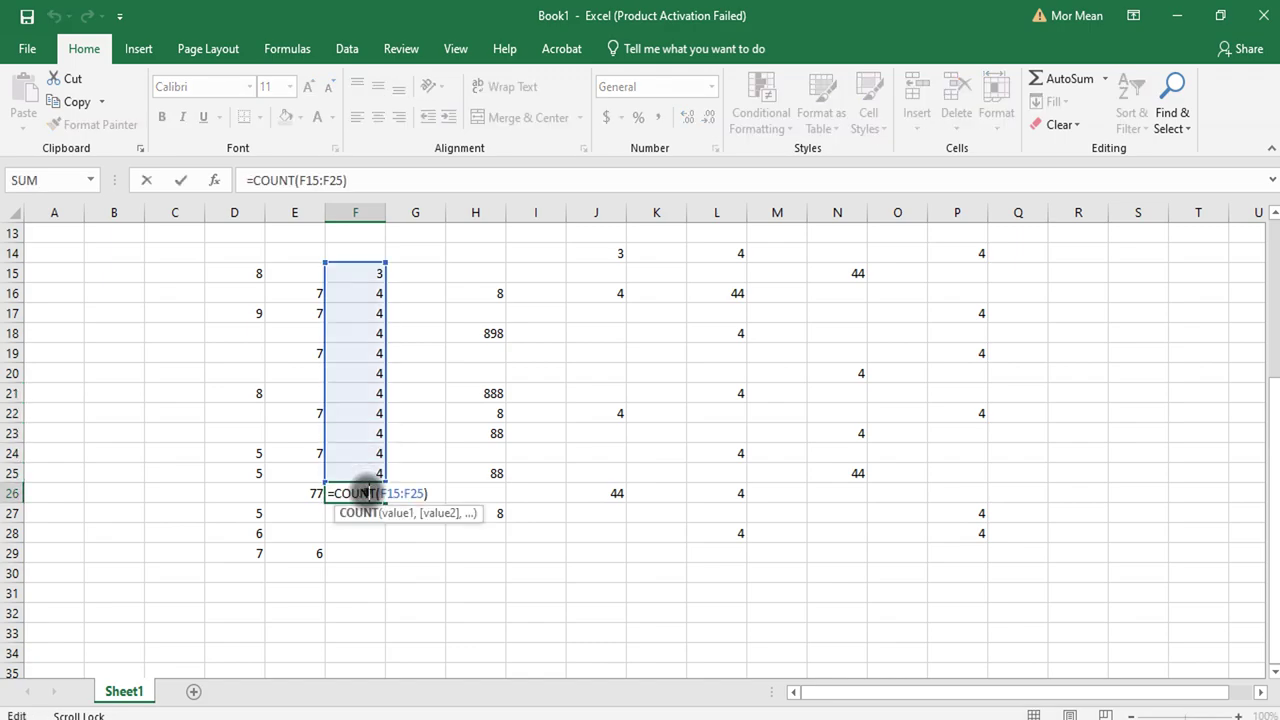
left_click(398, 566)
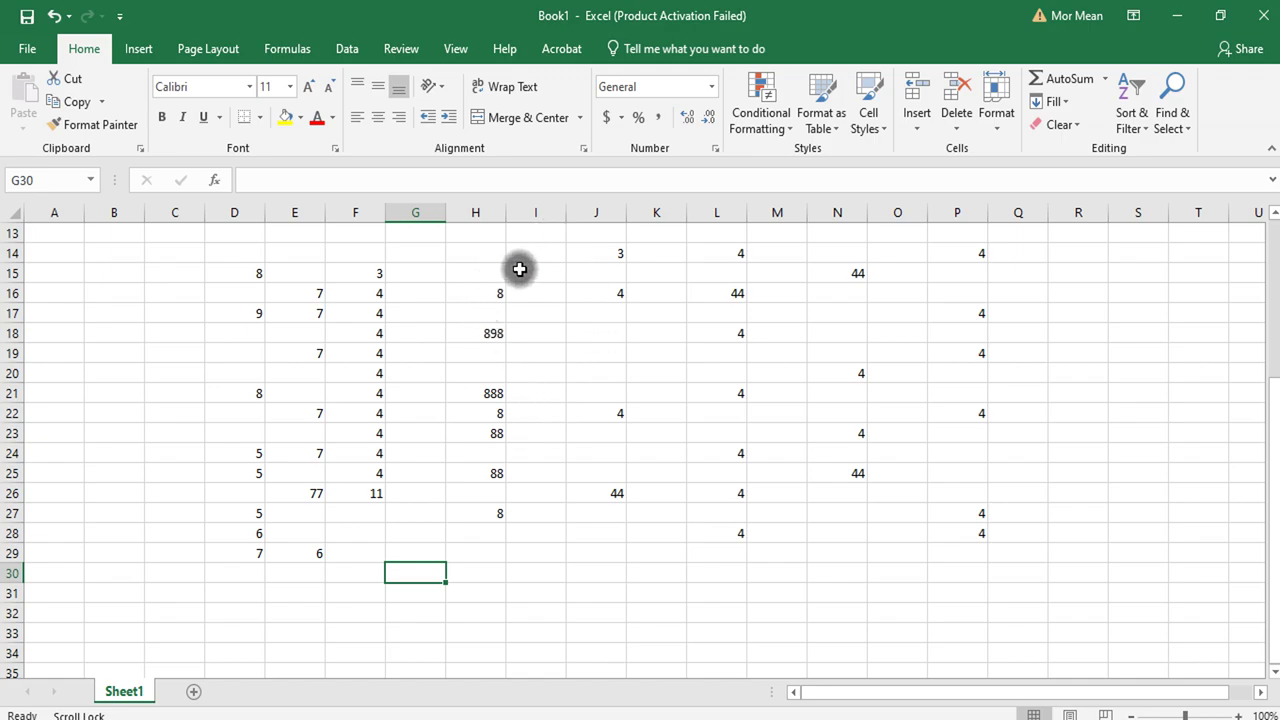
Start a COUNT formula in cell H28, up to its opening parenthesis
left_click(476, 537)
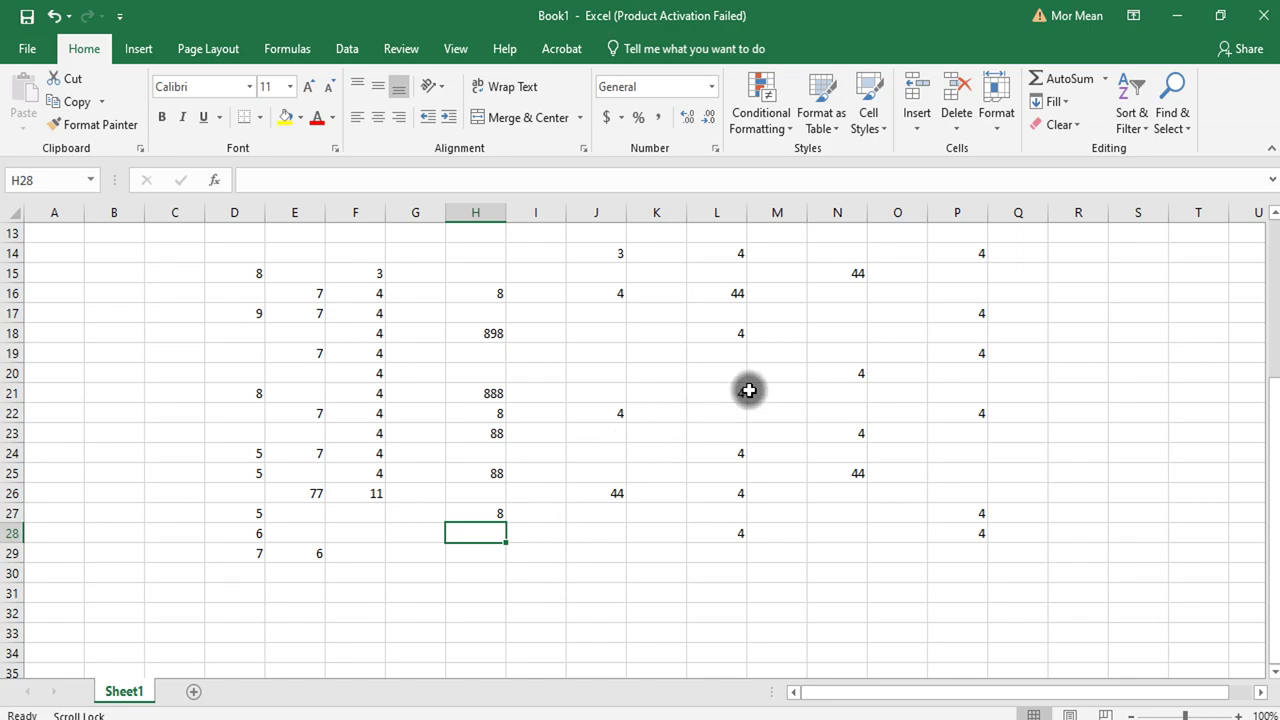
type("=")
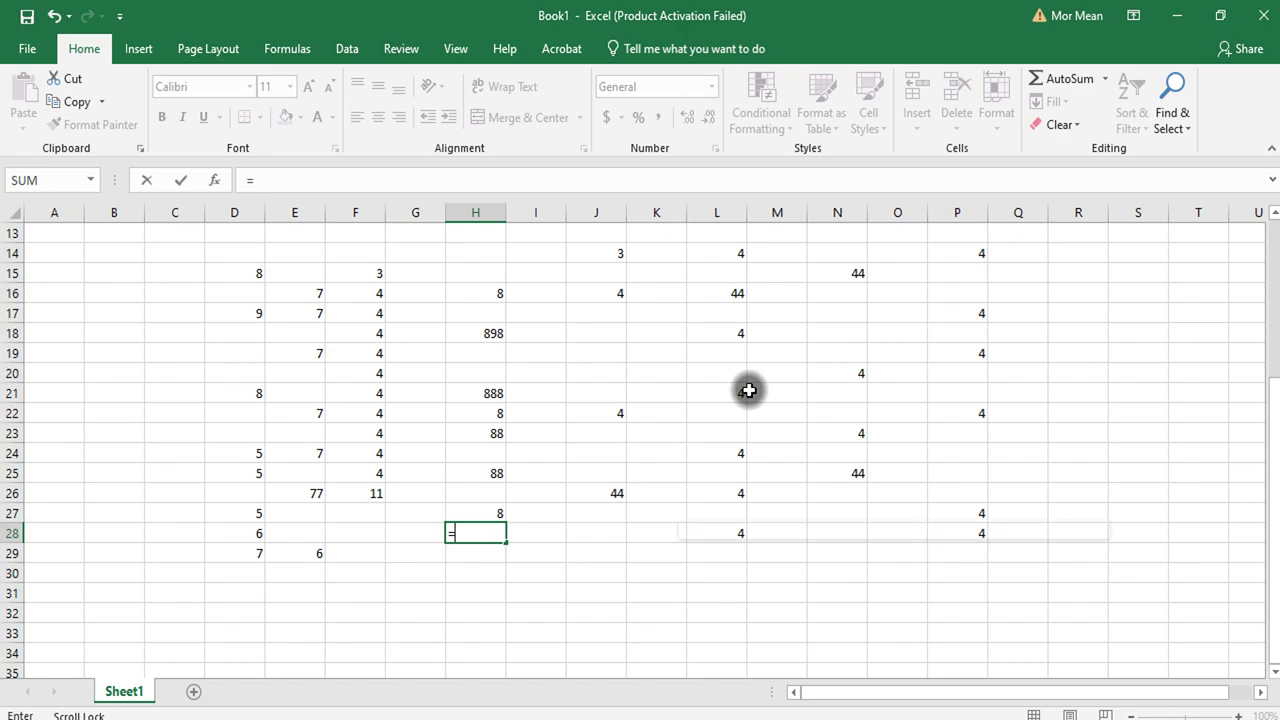
type("con")
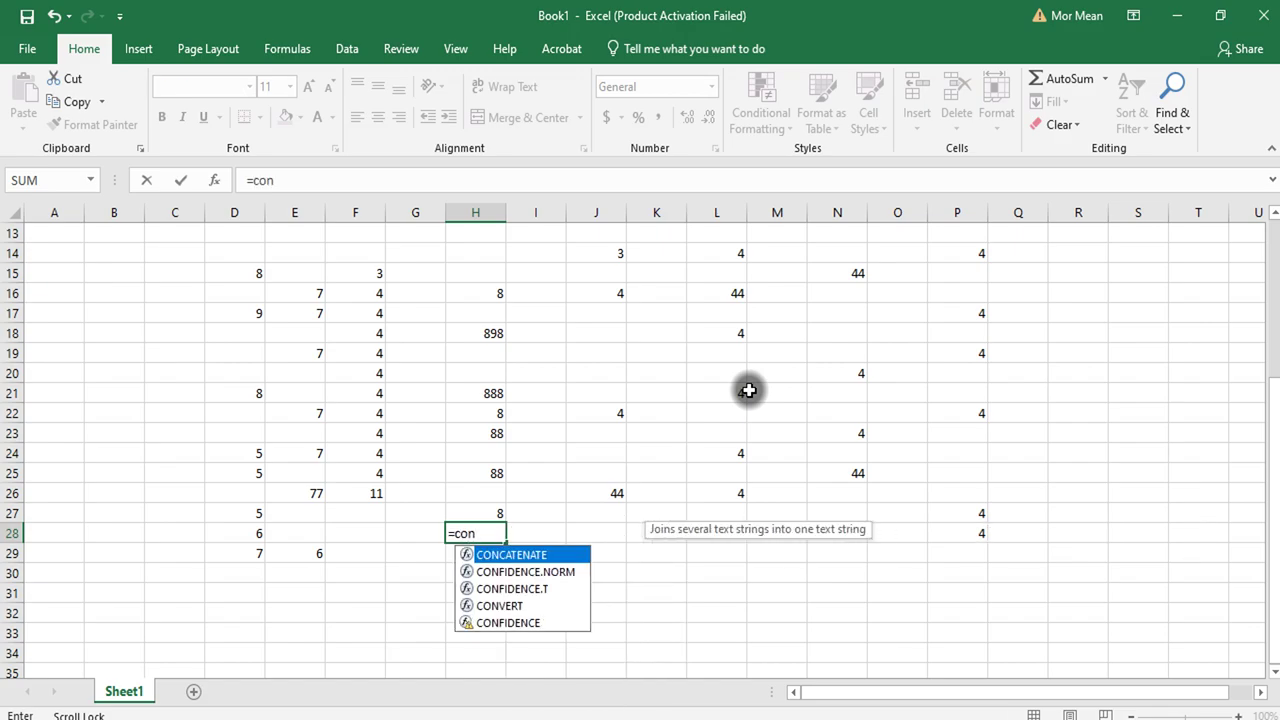
type("u")
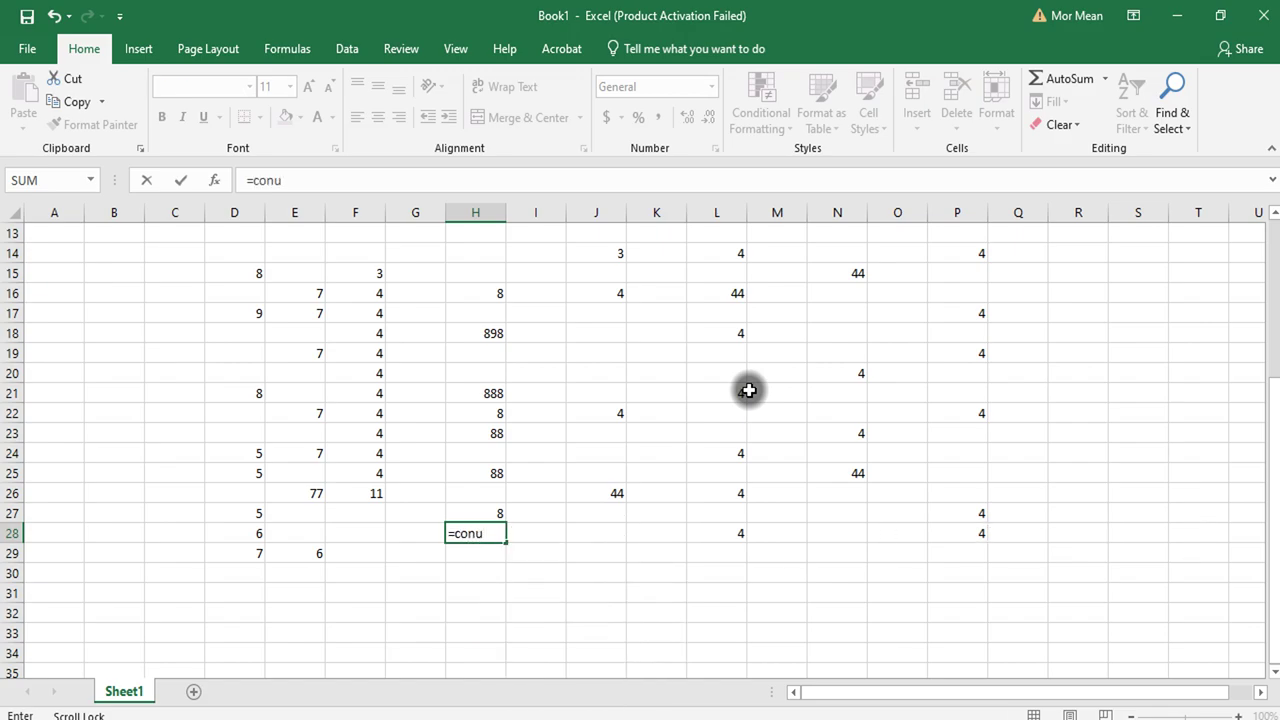
key("BackSpace")
key("BackSpace")
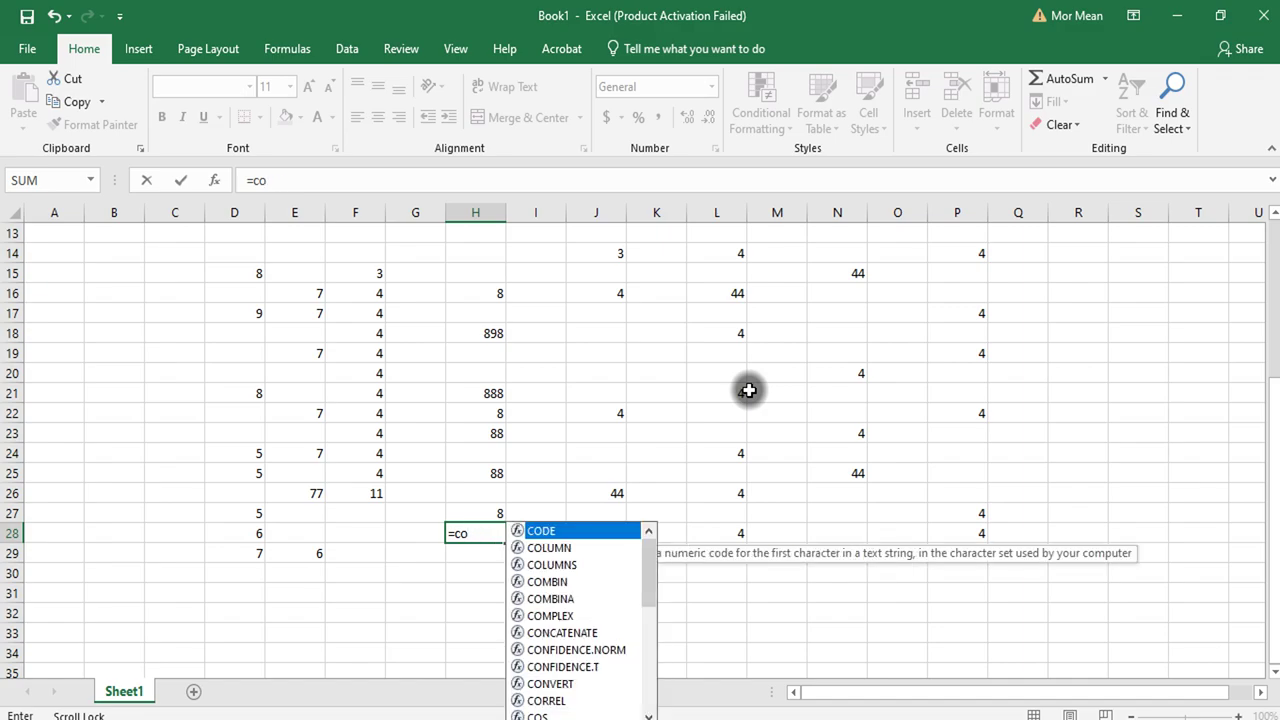
type("unt")
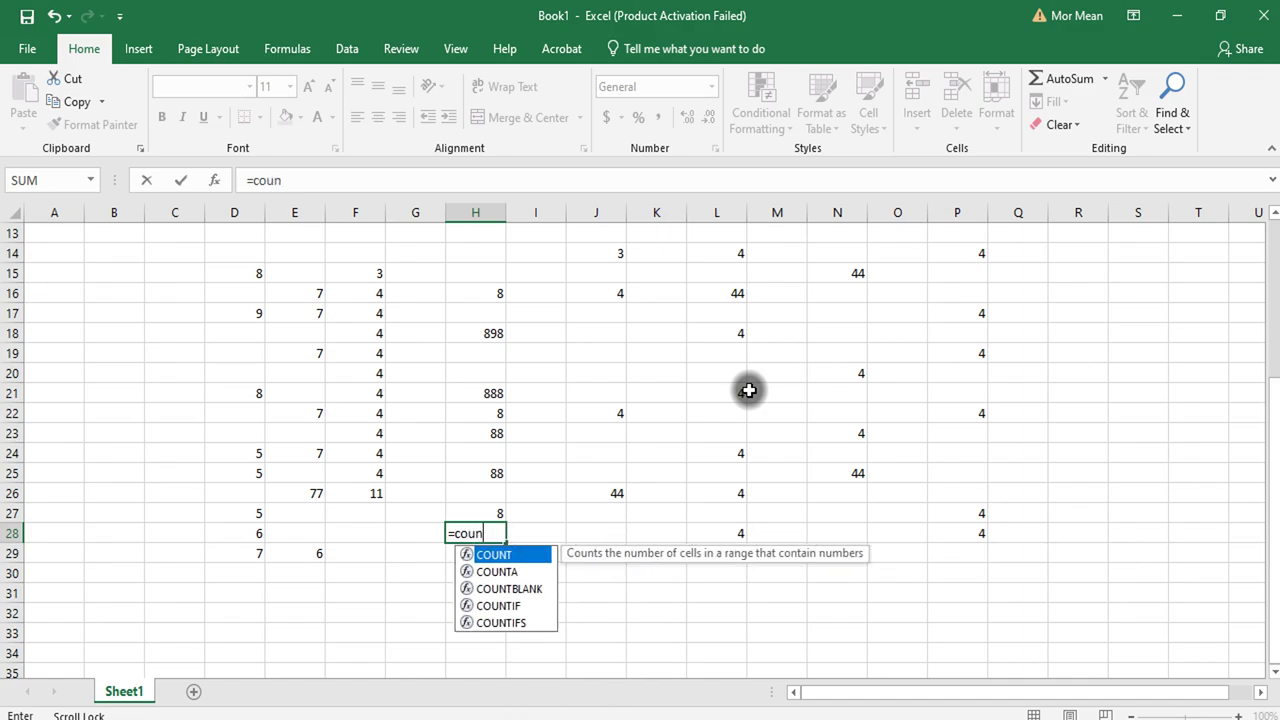
type("*(")
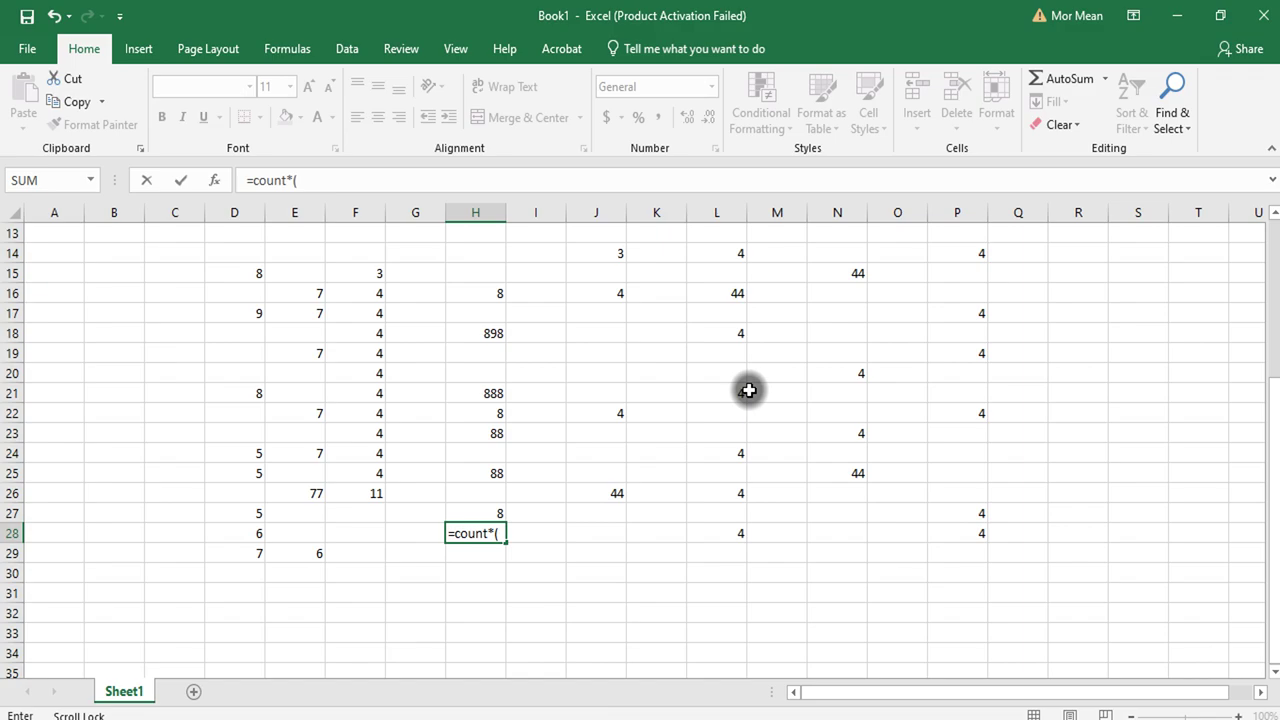
key("BackSpace")
key("BackSpace")
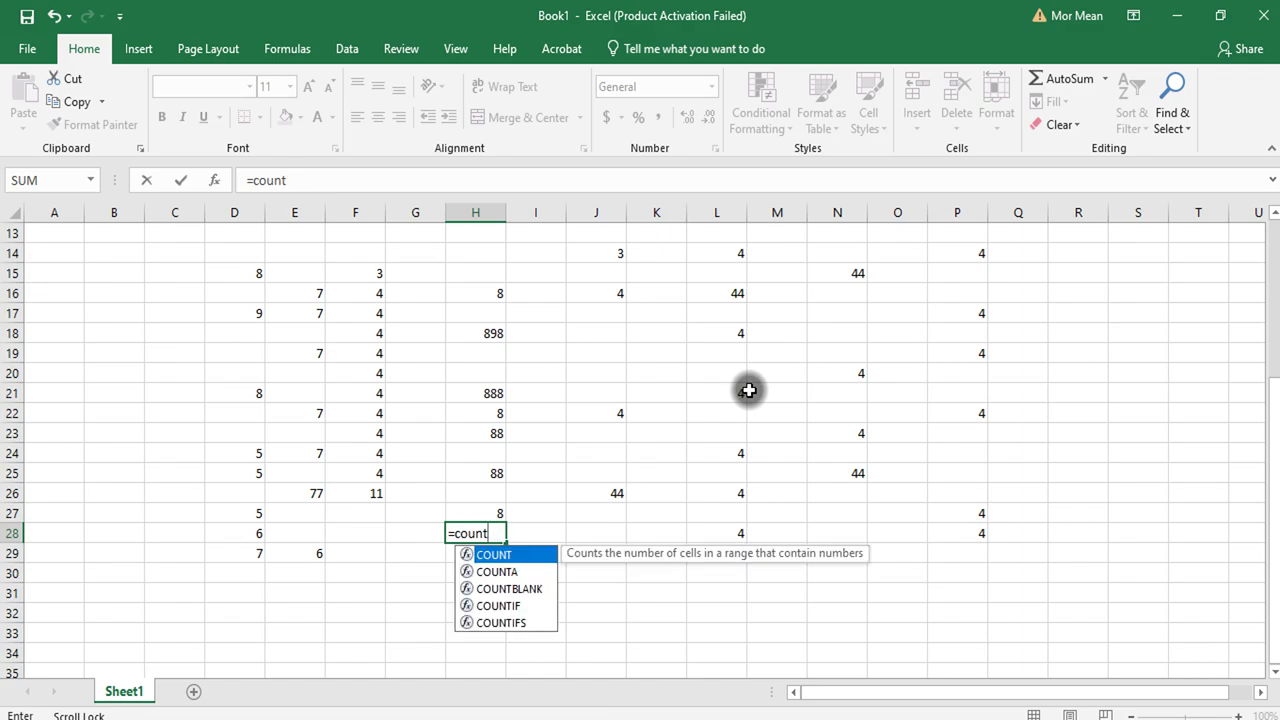
type("(")
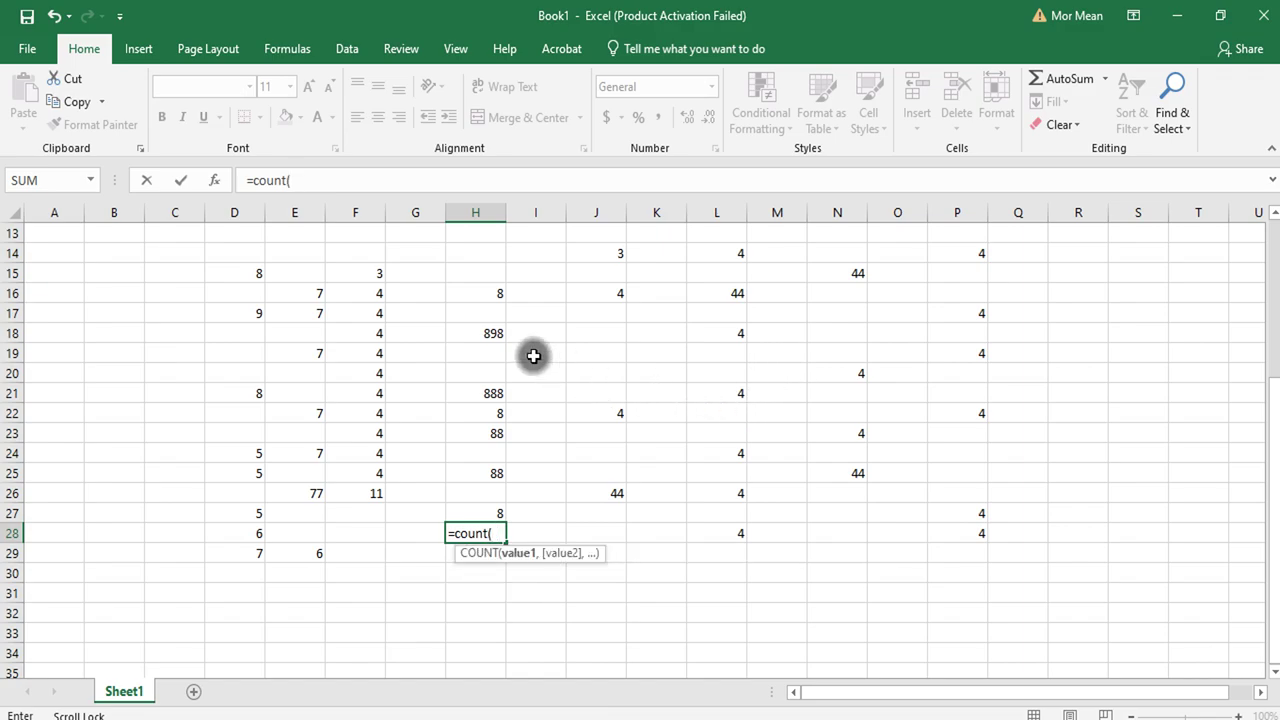
Complete the COUNT formula in H28 with the range H16:H27
left_click(483, 302)
left_click_drag(483, 302, 477, 514)
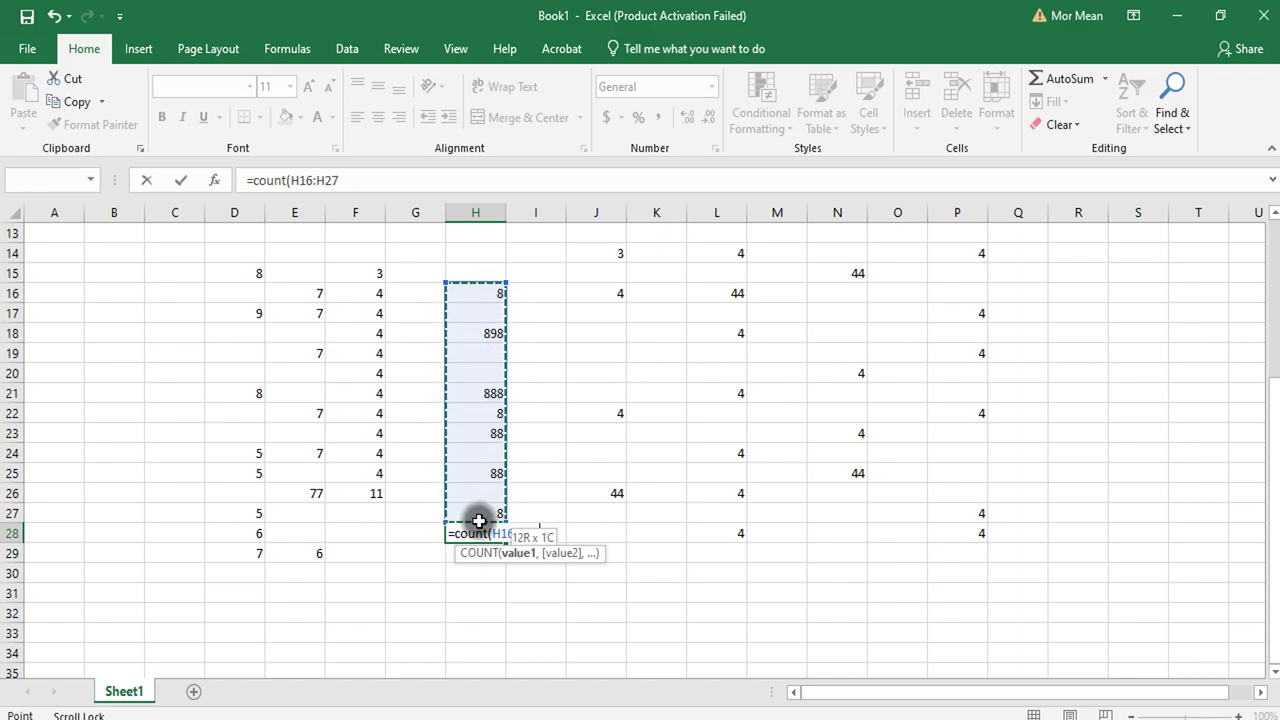
key("Return")
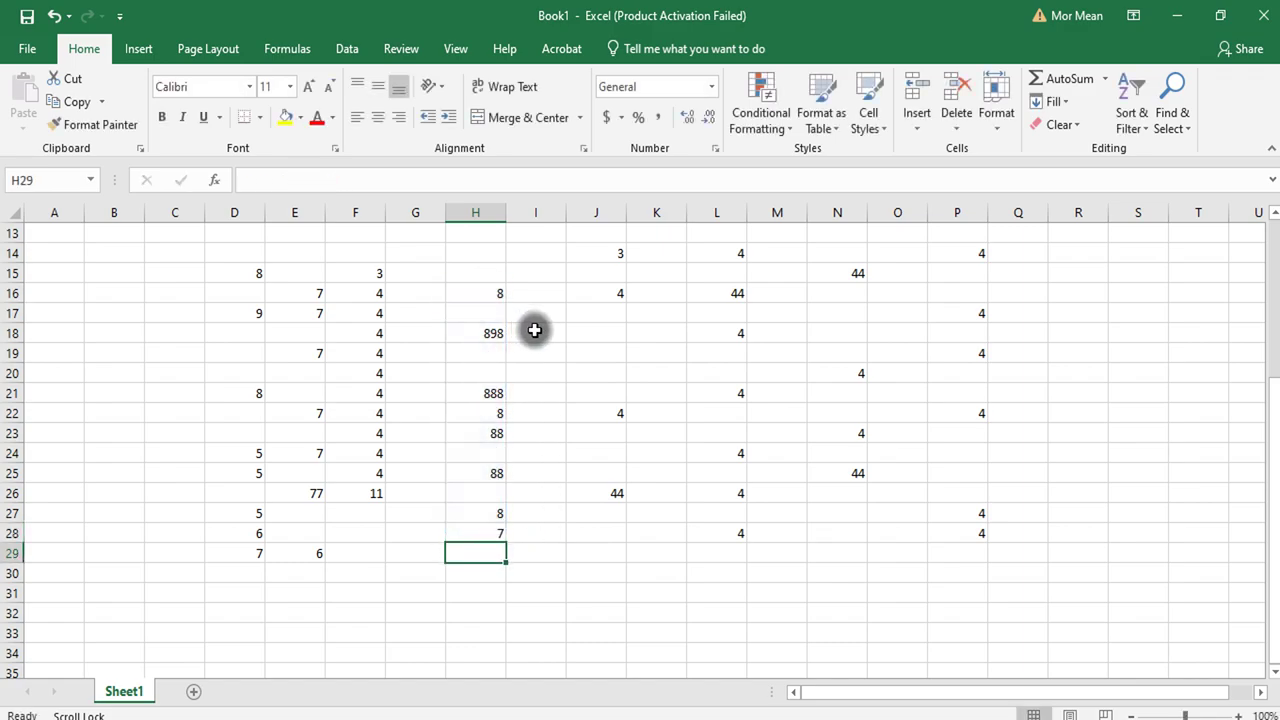